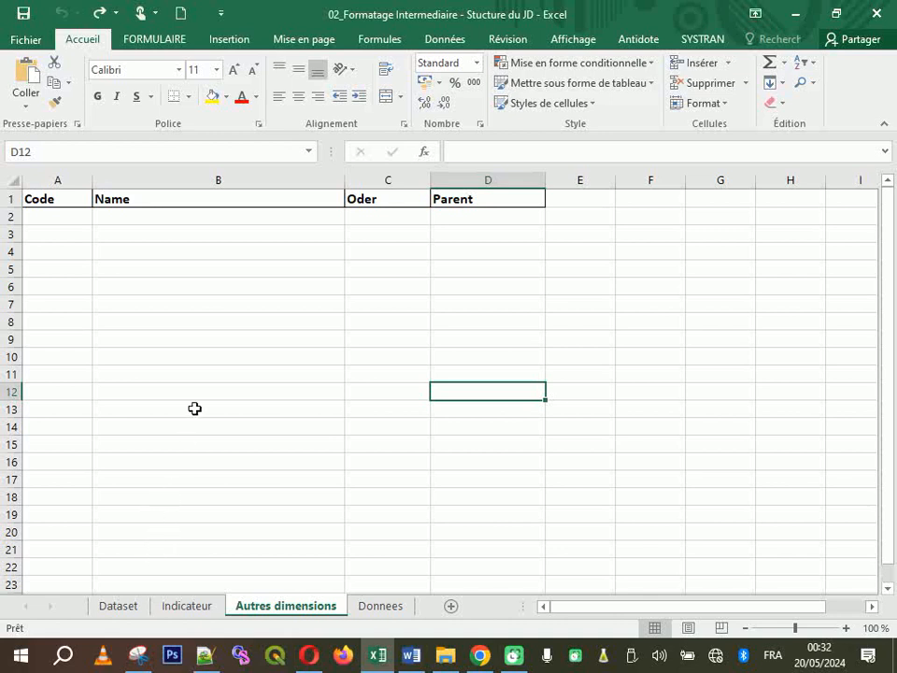
Review the structure of the Dataset, Indicateur, Autres dimensions and Donnees sheets
left_click(118, 606)
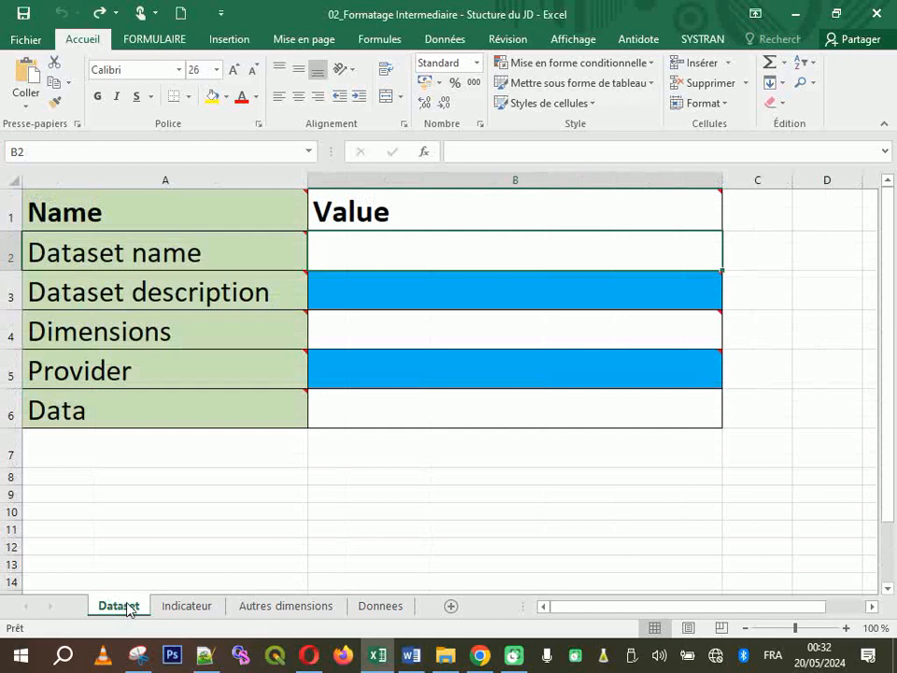
left_click(187, 606)
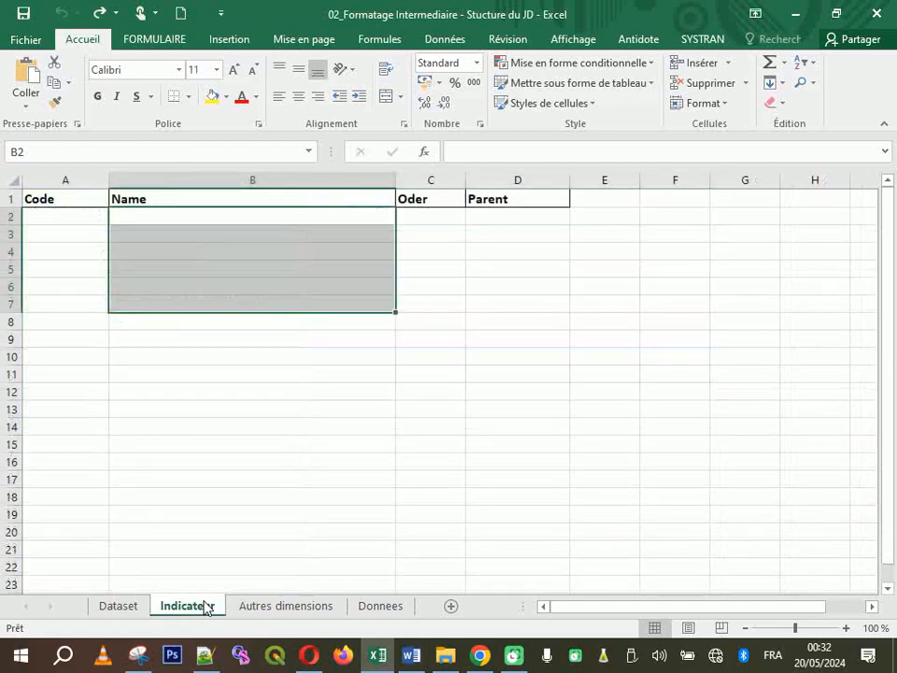
left_click(298, 607)
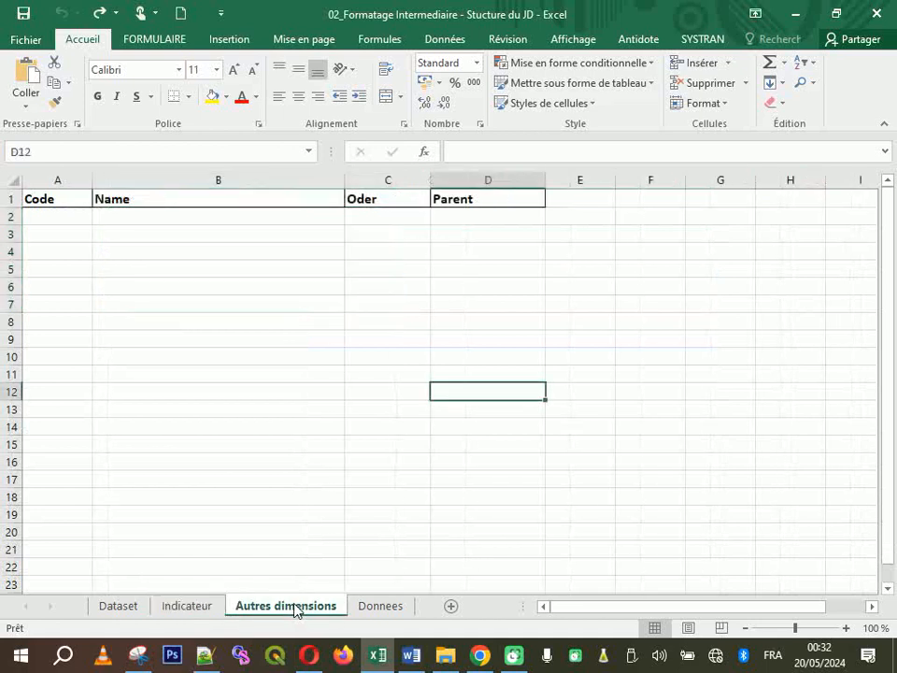
left_click(187, 606)
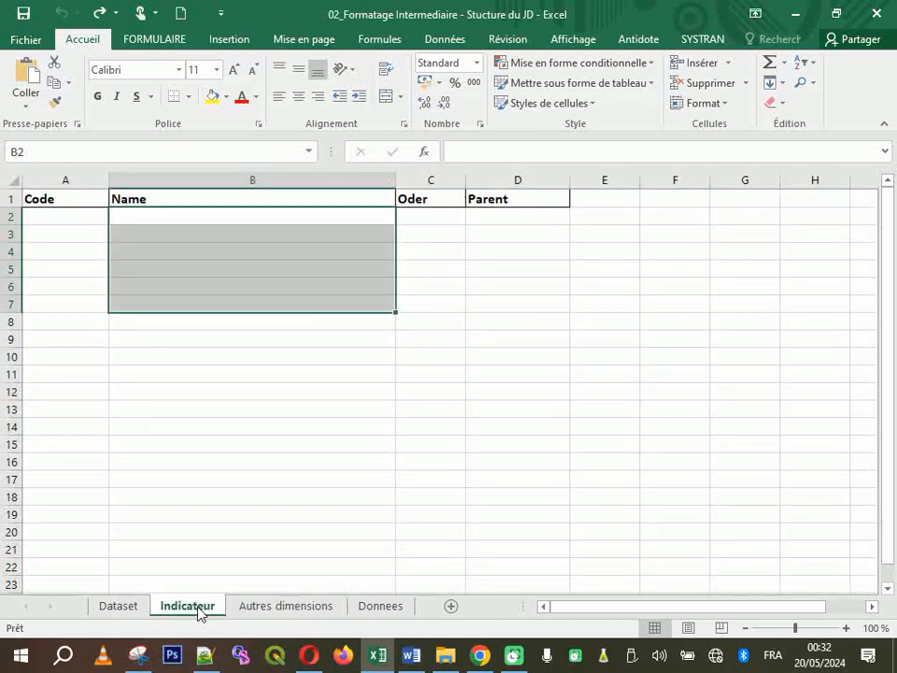
left_click(383, 606)
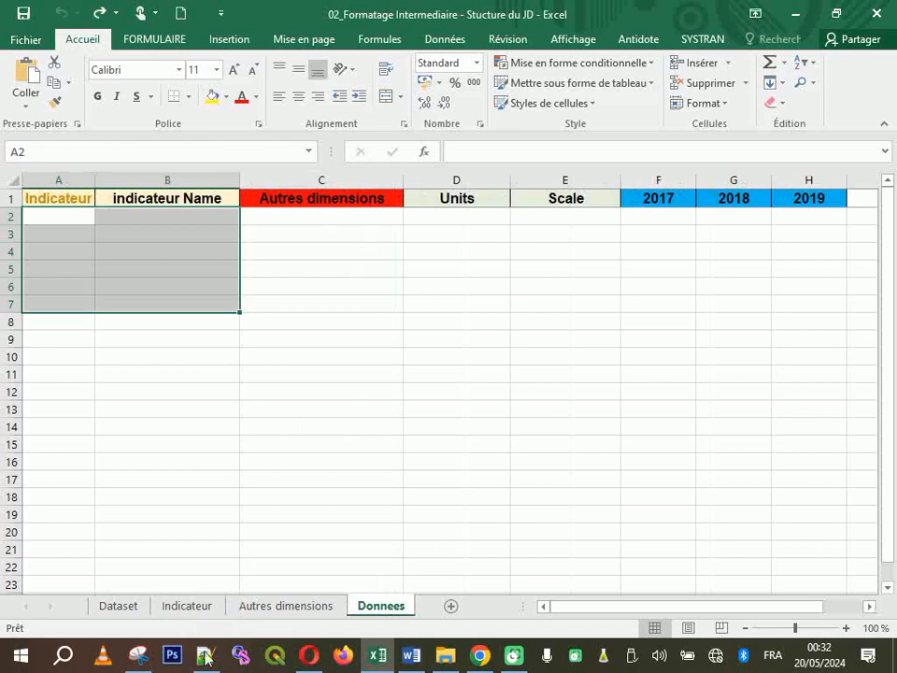
left_click(277, 612)
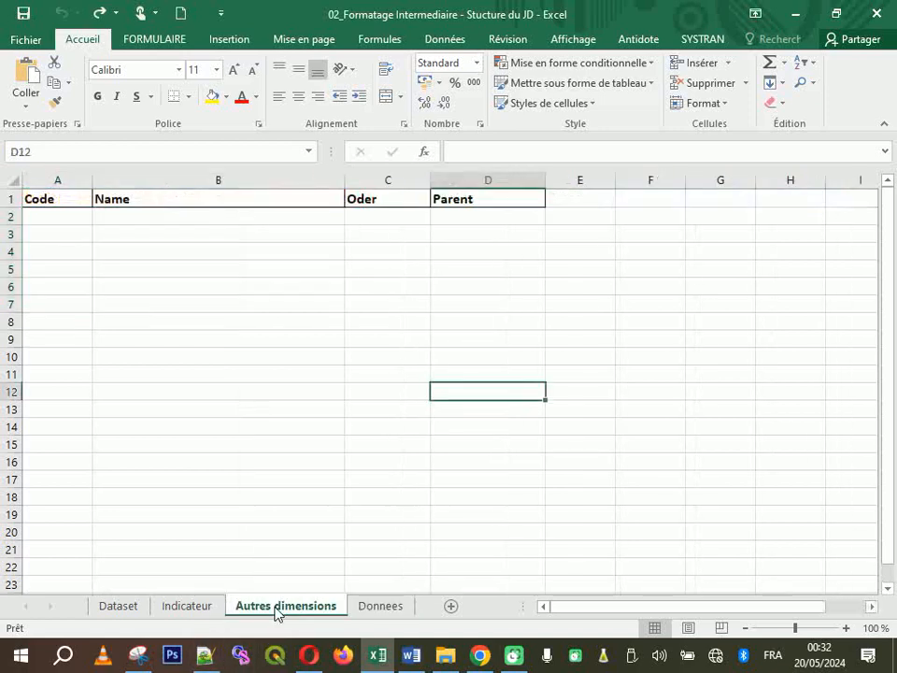
left_click(383, 612)
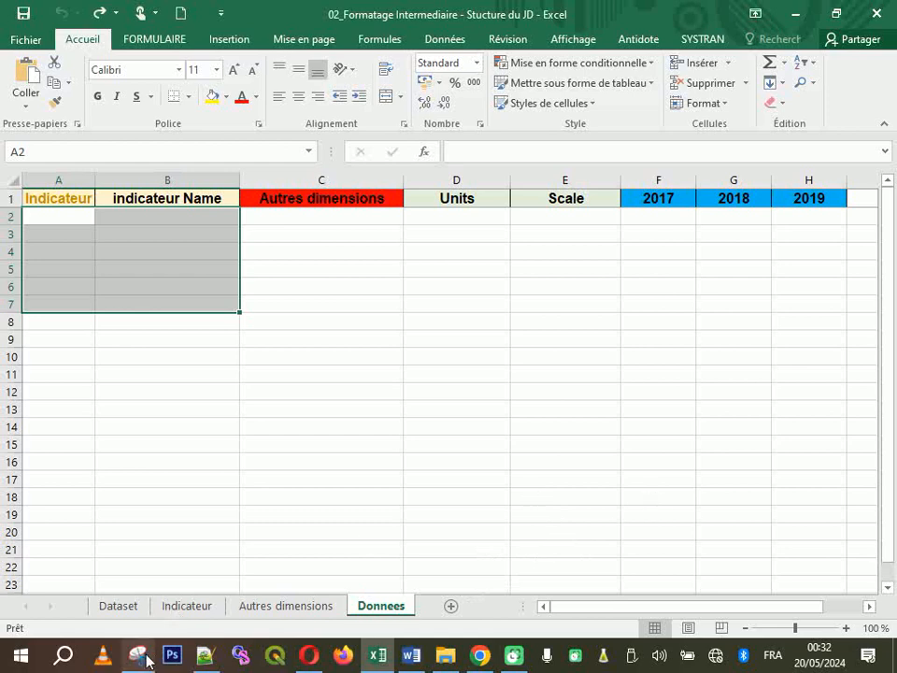
right_click(389, 609)
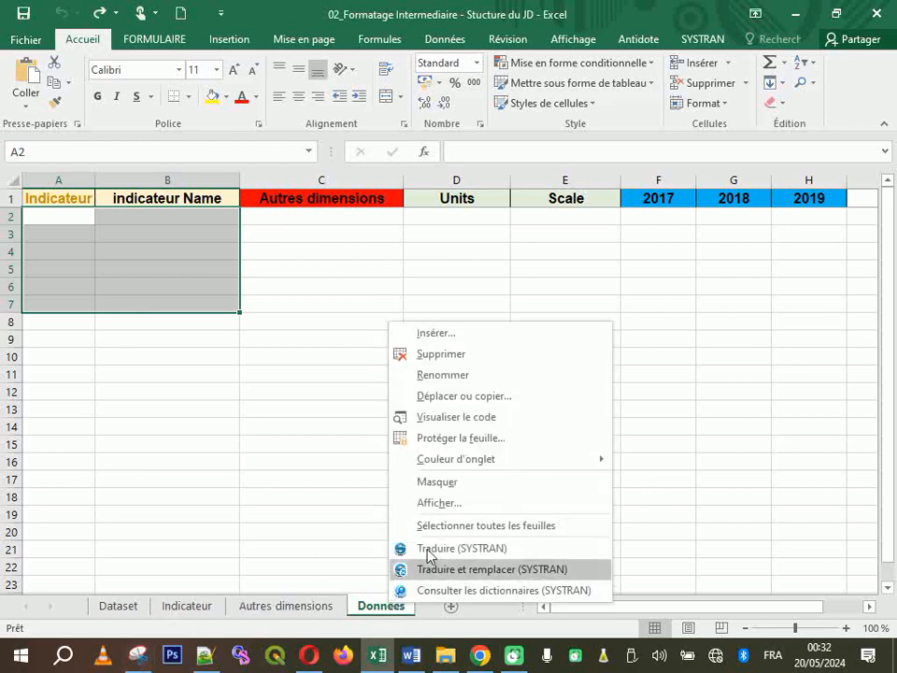
left_click(497, 482)
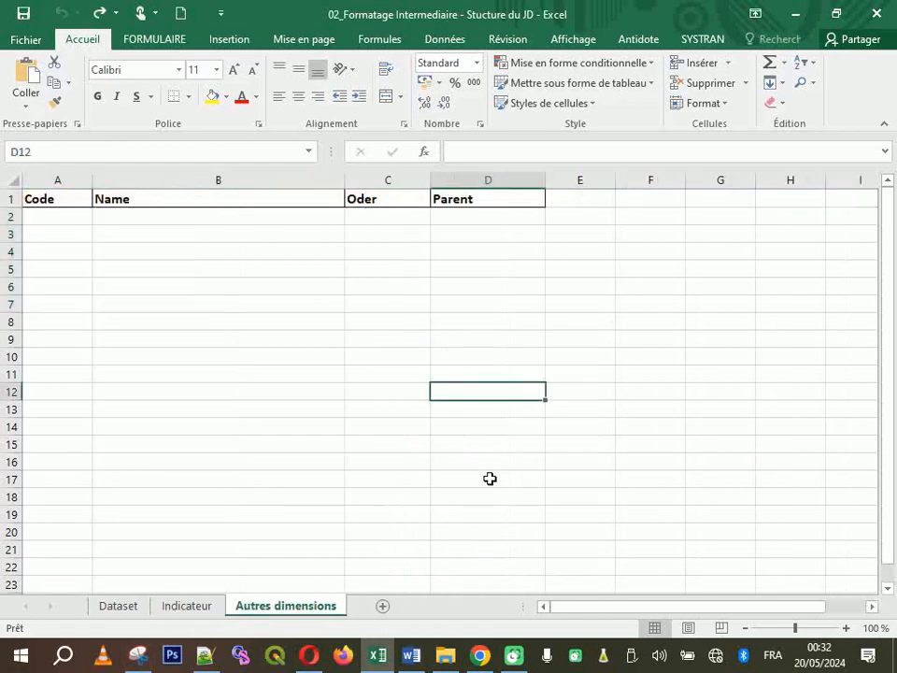
right_click(341, 609)
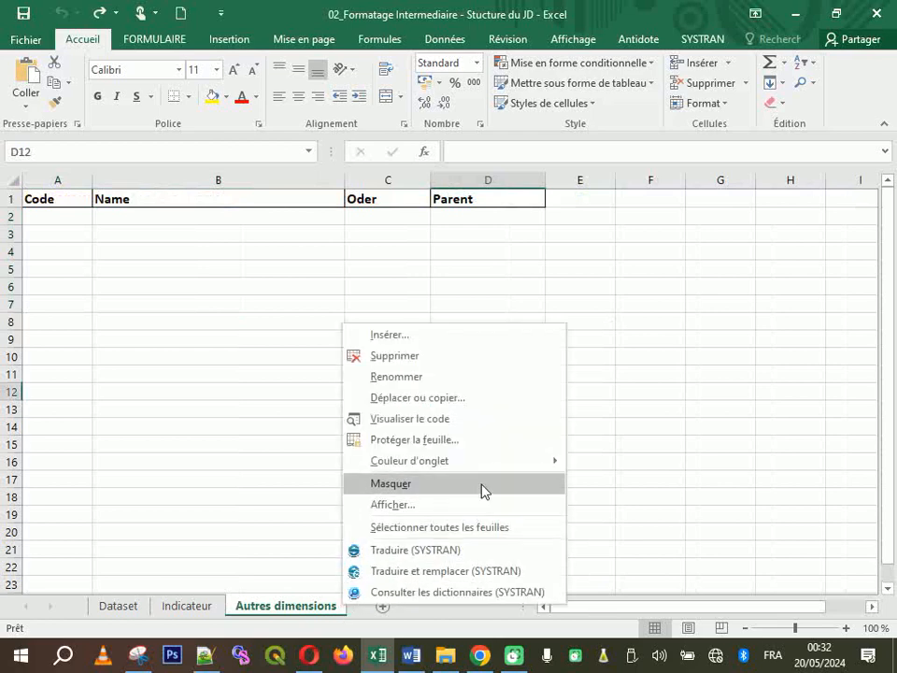
left_click(467, 505)
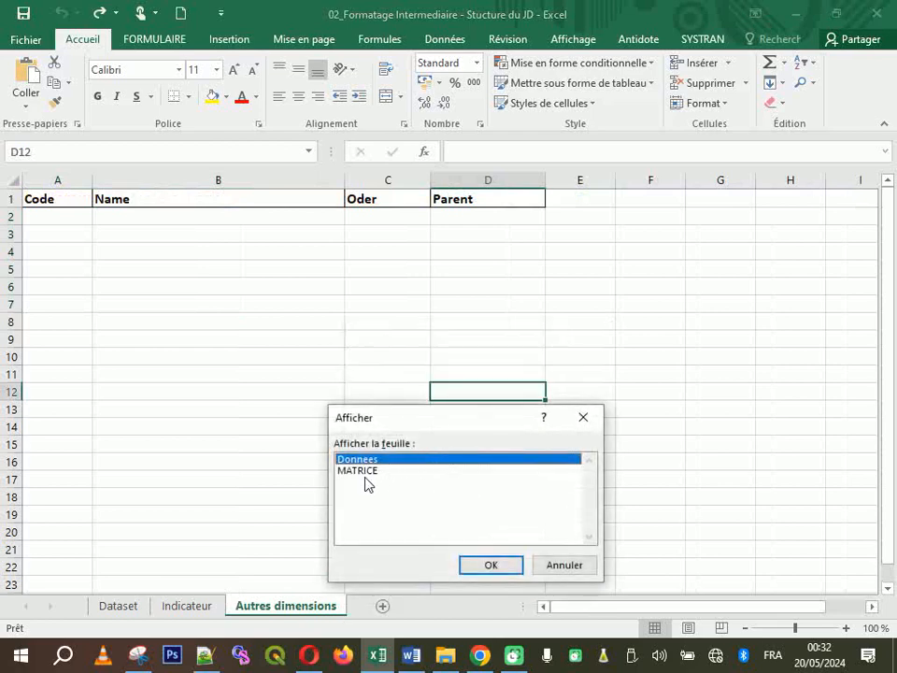
left_click(490, 566)
Unhide the MATRICE sheet that holds the source indicator data
right_click(369, 607)
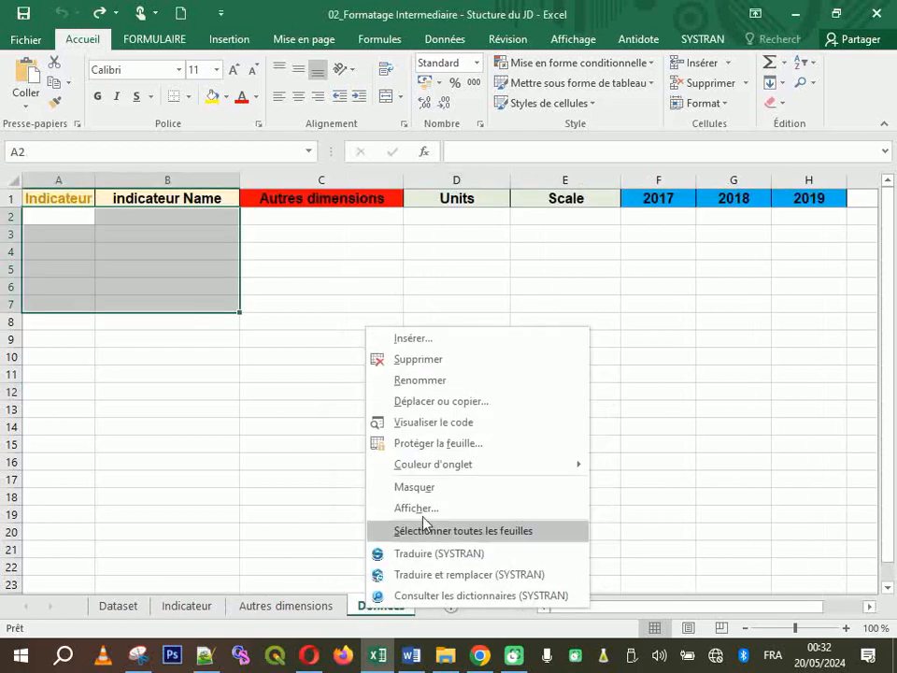
left_click(455, 512)
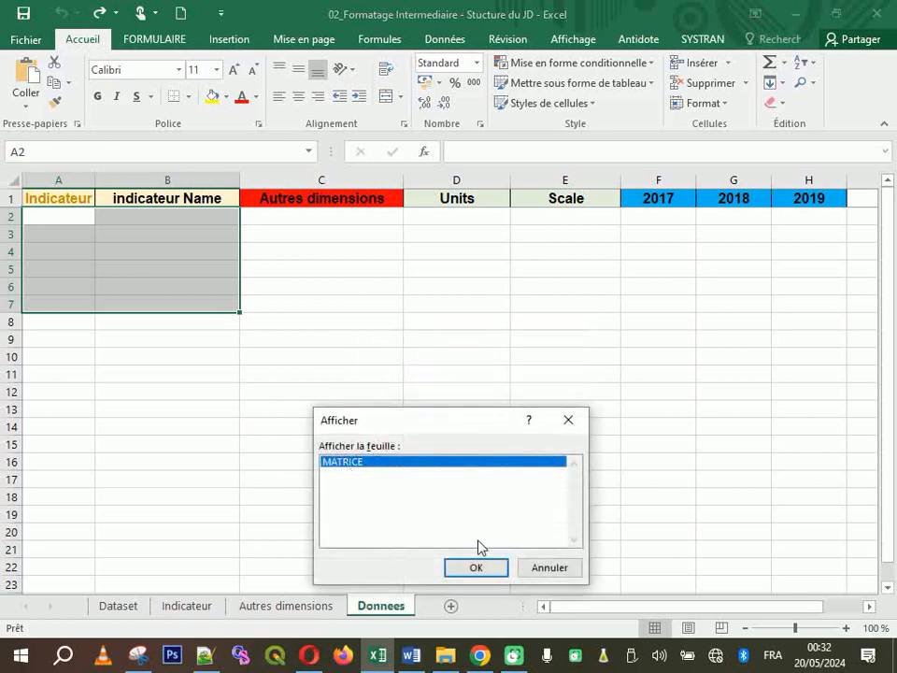
left_click(466, 566)
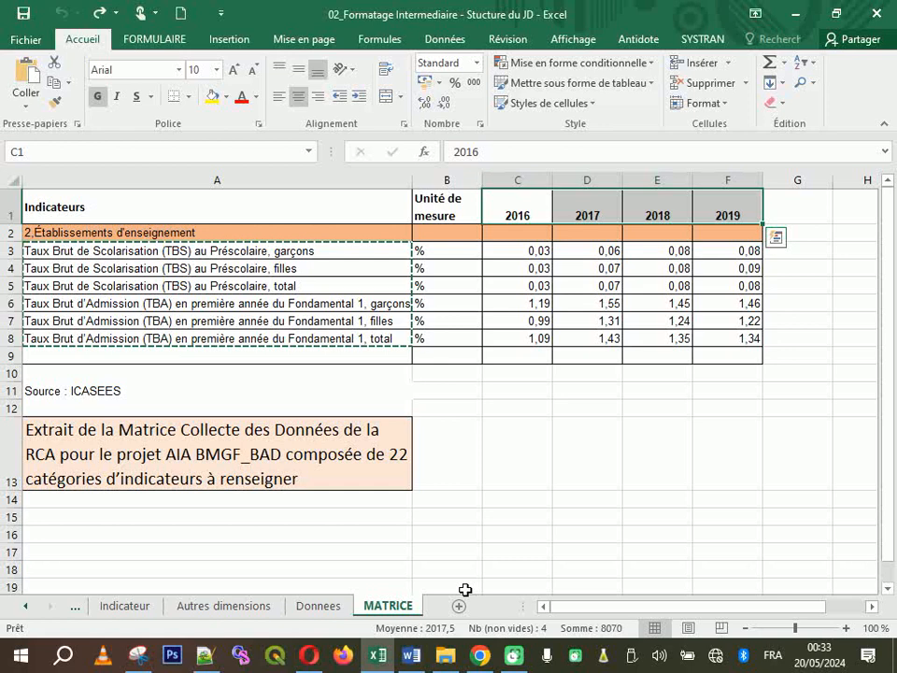
Rename the Autres dimensions sheet as Sexes
left_click(239, 603)
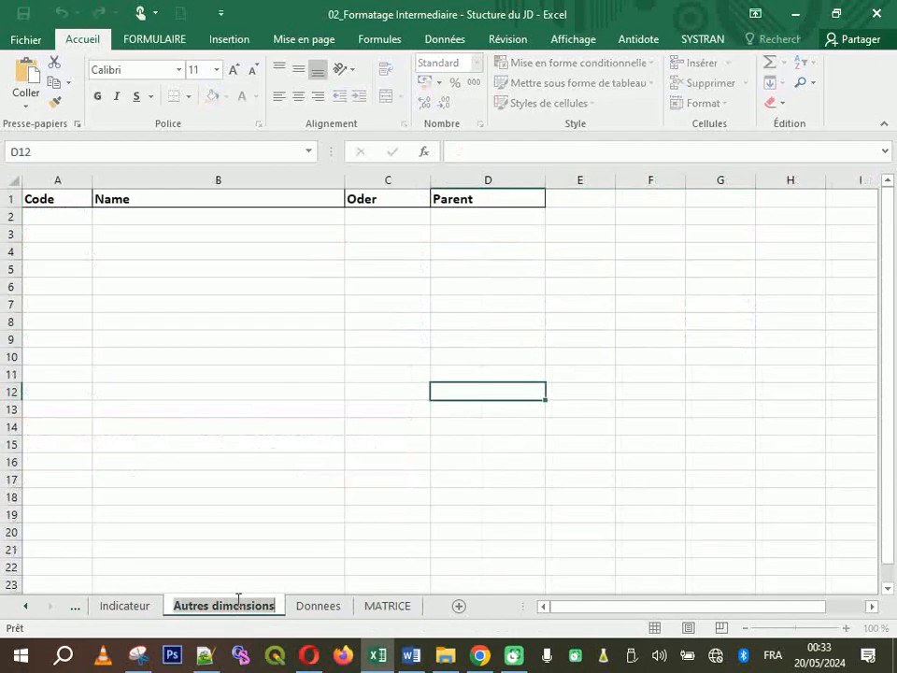
double_click(238, 603)
type("Sexes")
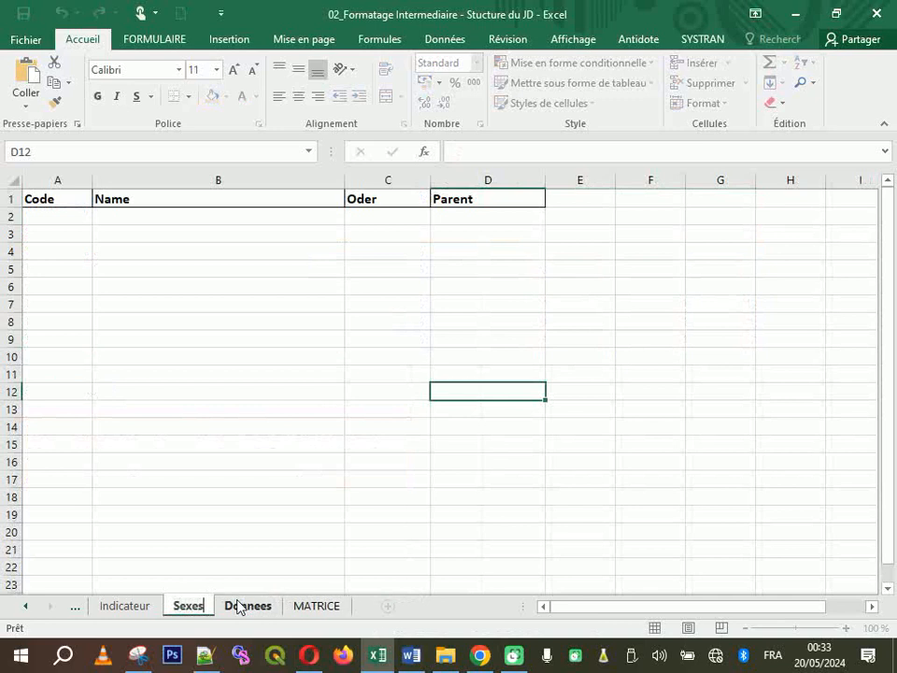
Change the Autres dimensions header in C1 of the Donnees sheet to Sexes and narrow column C
left_click(266, 608)
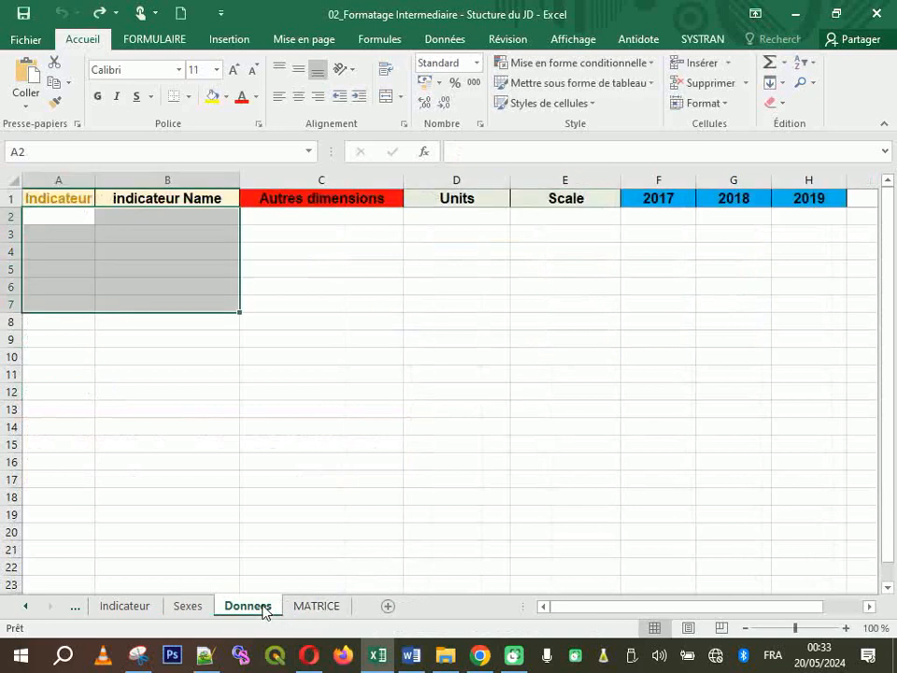
double_click(319, 202)
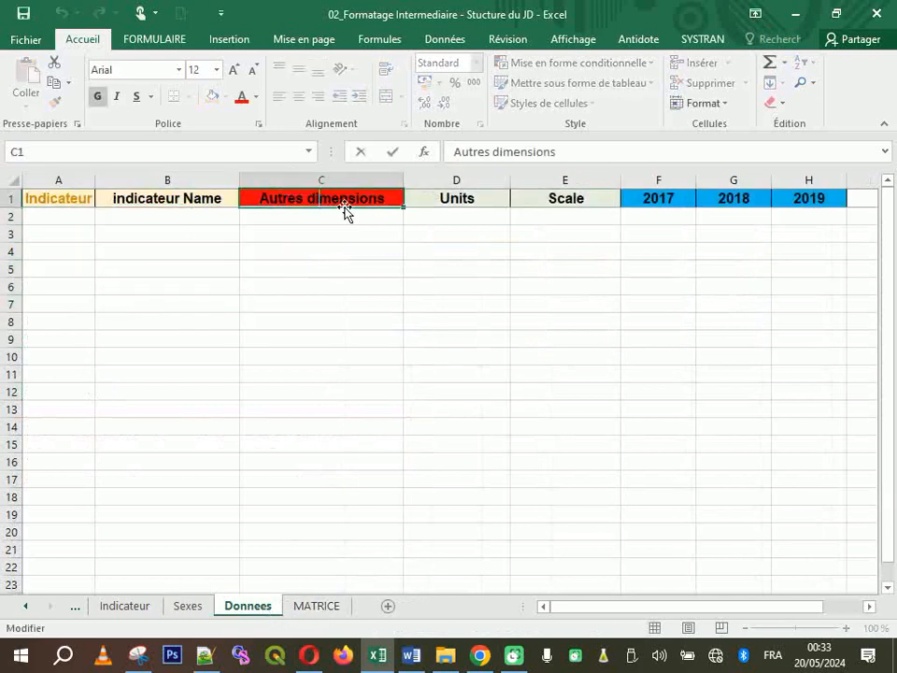
left_click_drag(390, 202, 126, 210)
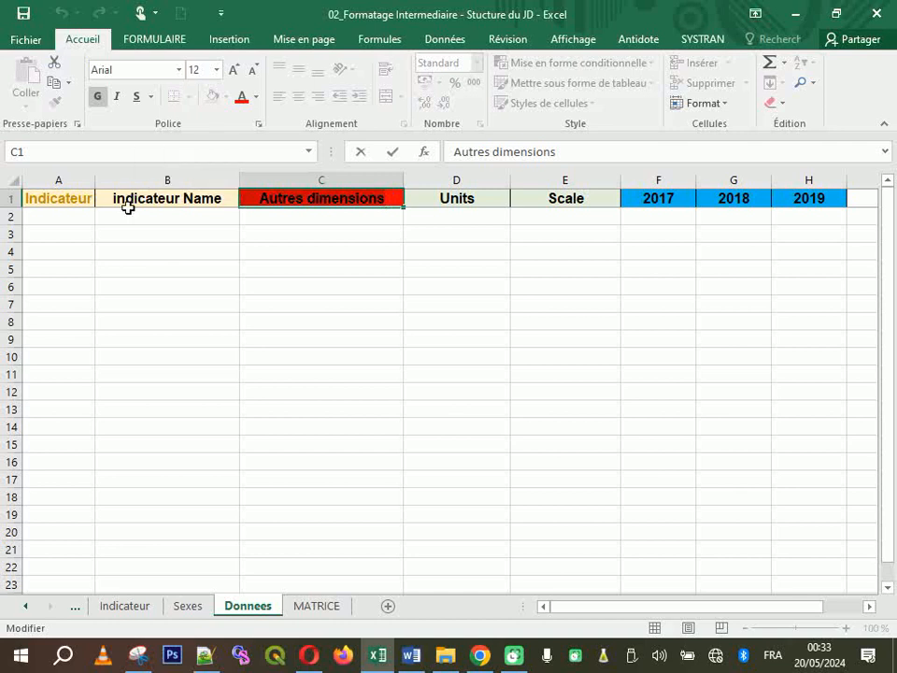
type("Sexes")
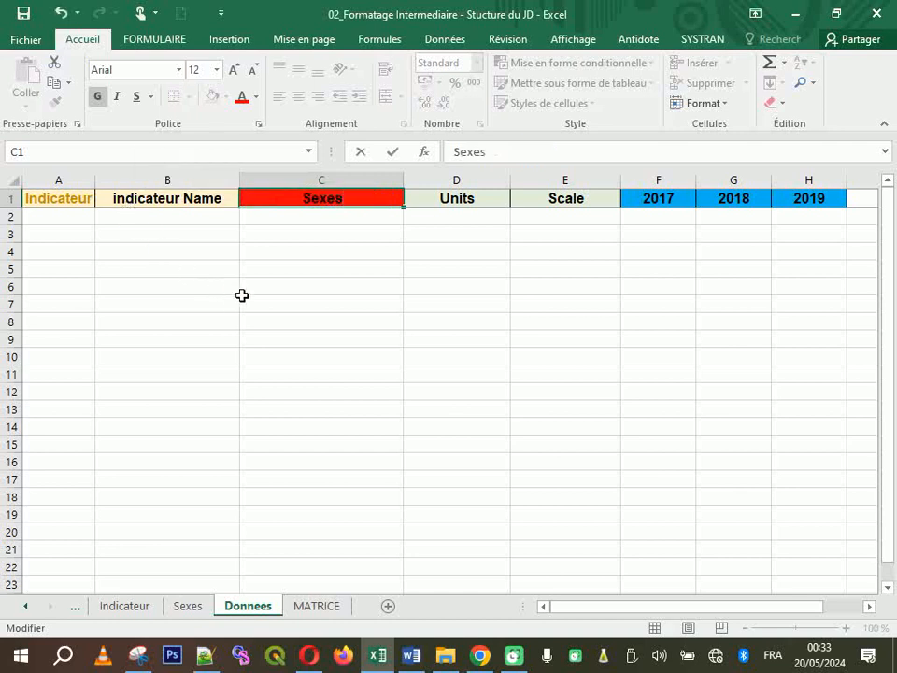
left_click_drag(245, 301, 187, 303)
left_click_drag(398, 182, 319, 187)
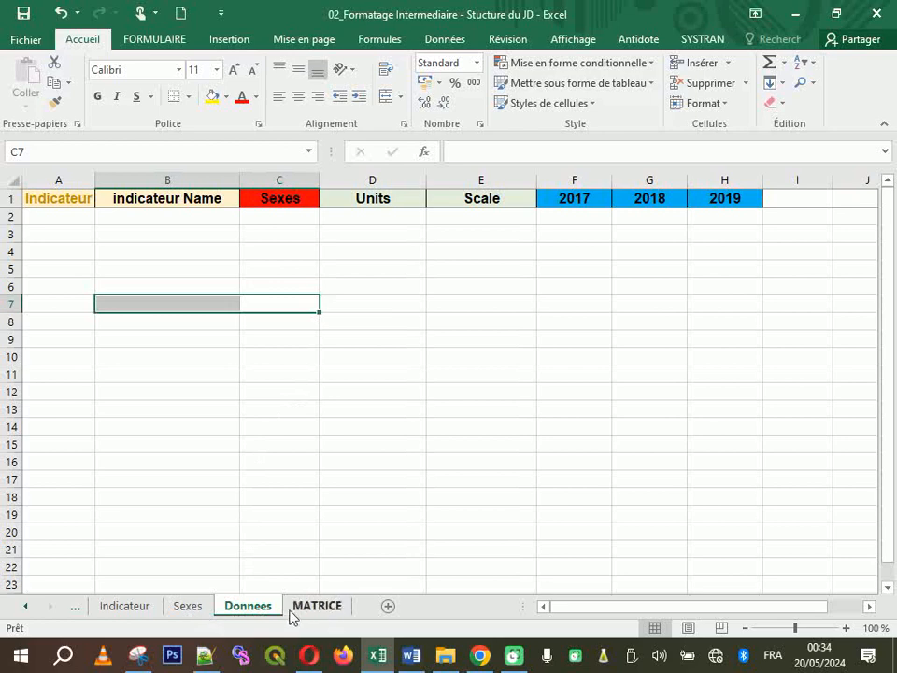
Compare the MATRICE source table with the Sexes, Indicateur and Donnees sheets
left_click(325, 607)
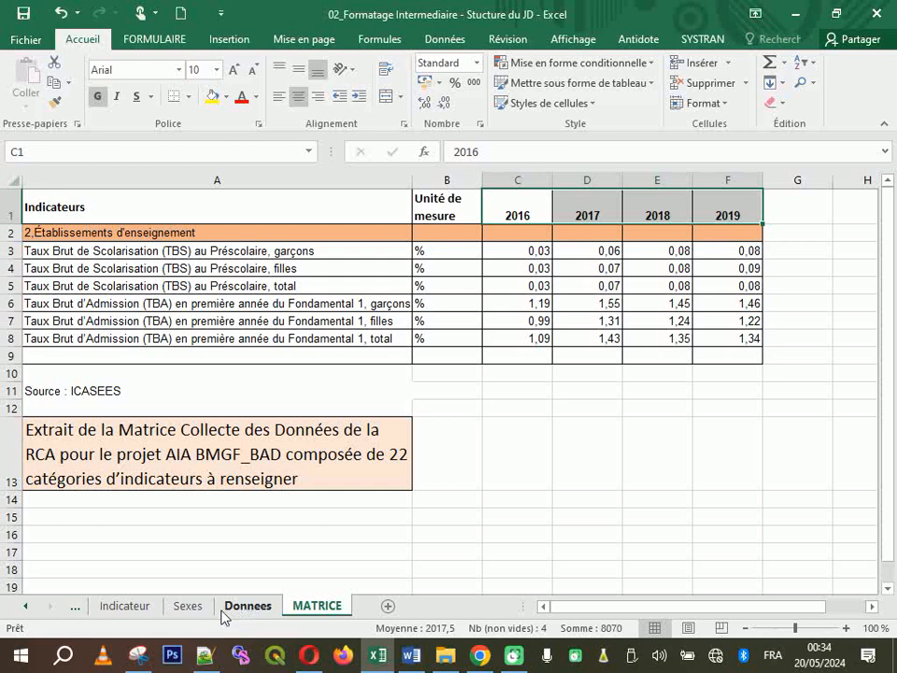
left_click(188, 605)
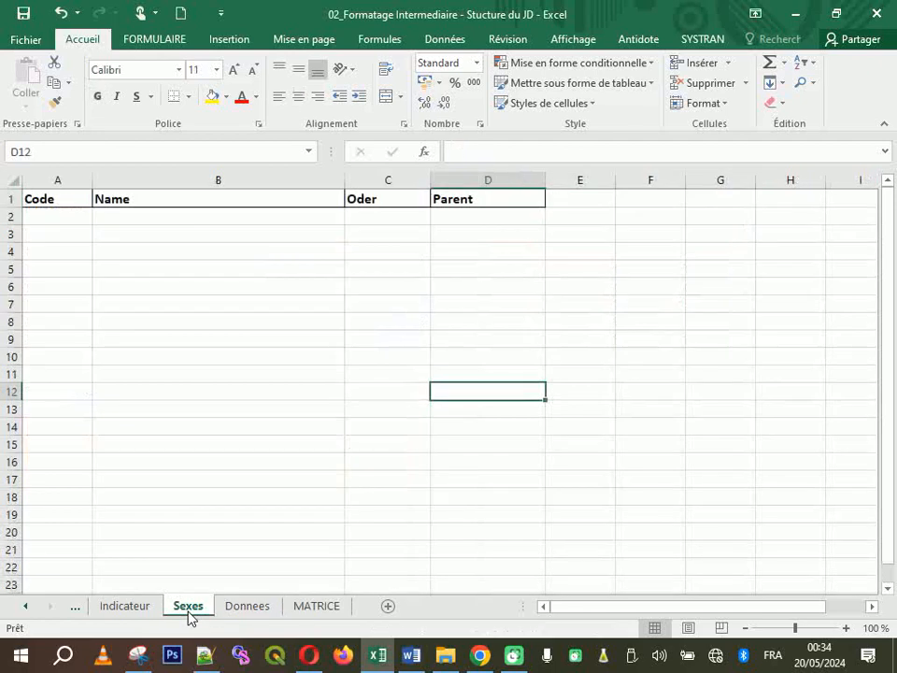
left_click(145, 609)
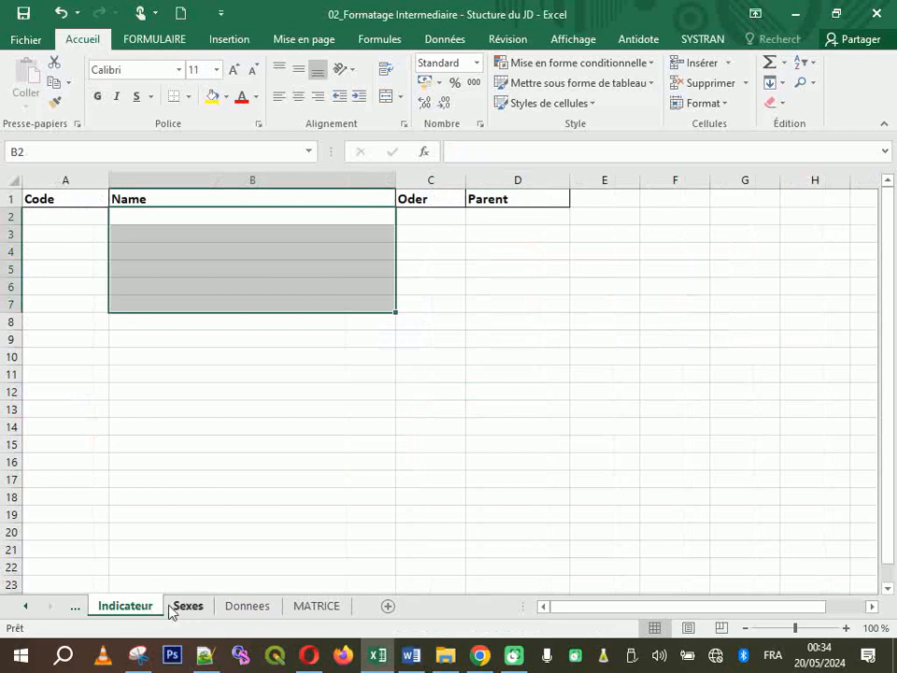
left_click(201, 610)
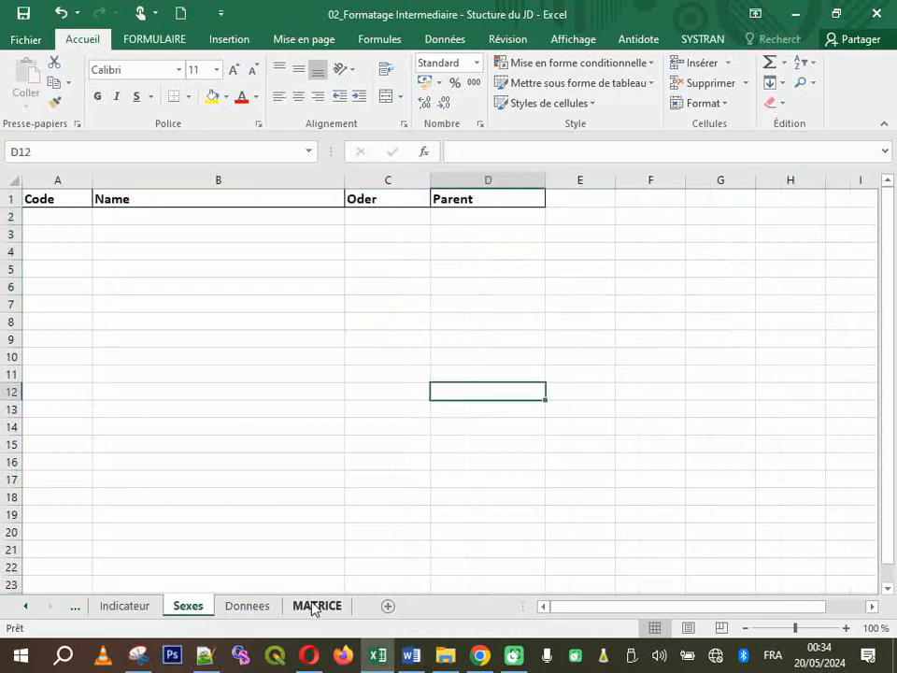
left_click(248, 605)
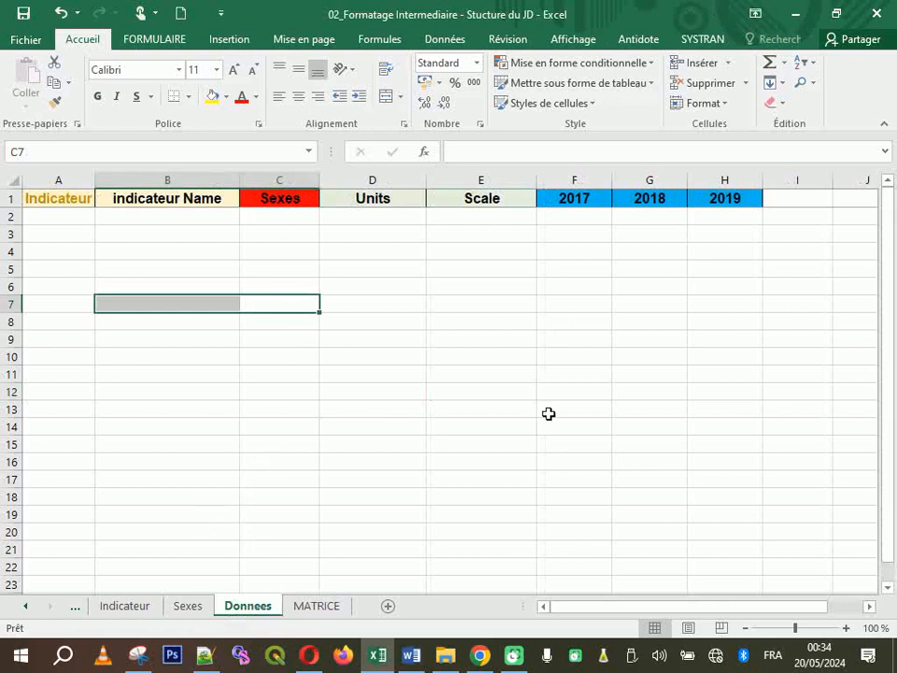
Copy the category title without its number from MATRICE cell A2 into the Dataset name value in B2 of the Dataset sheet
left_click(313, 610)
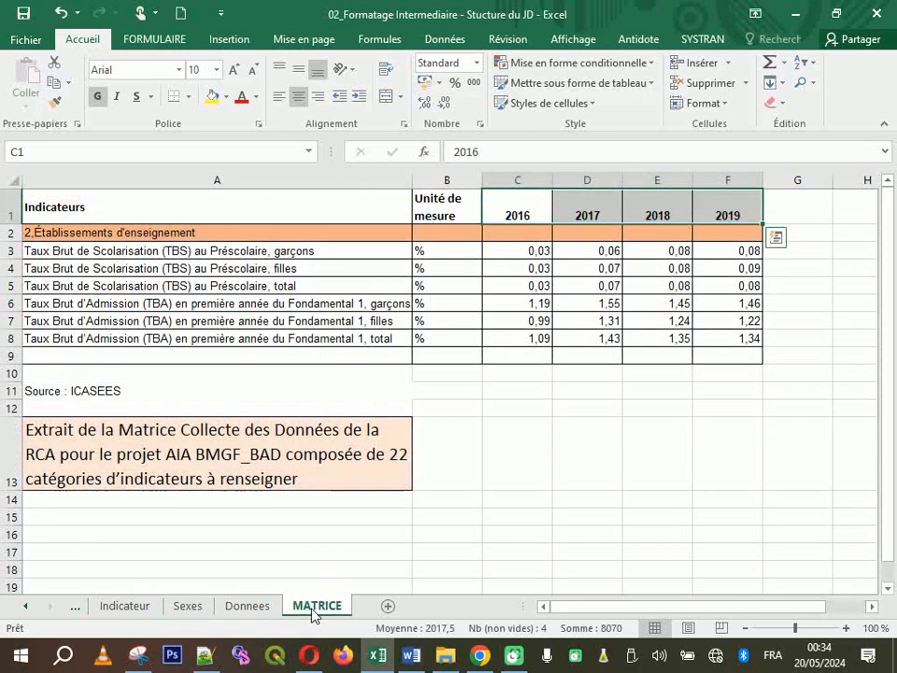
double_click(148, 236)
left_click_drag(194, 233, 34, 224)
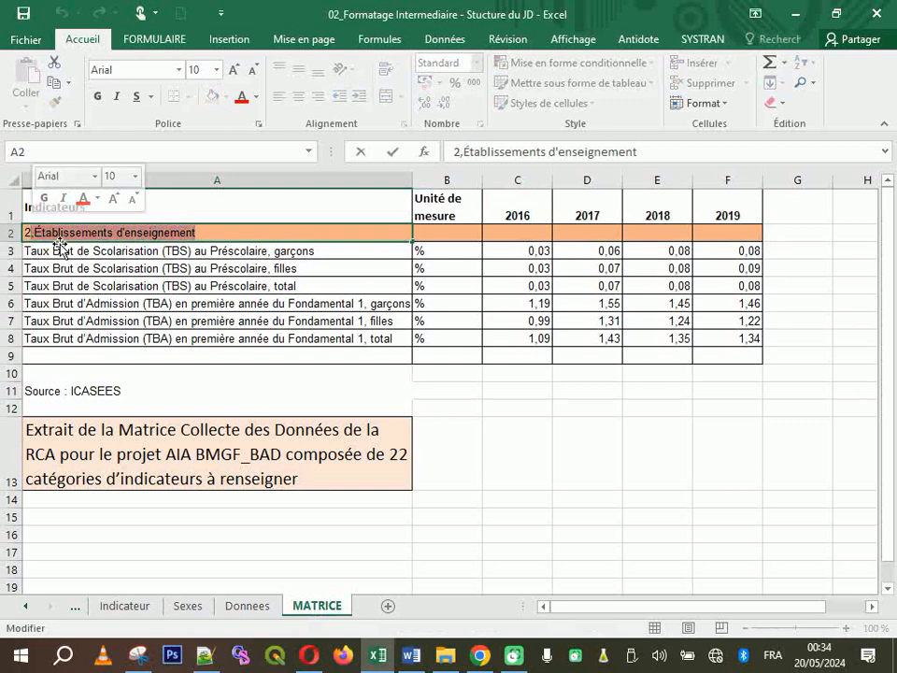
key("ctrl+c")
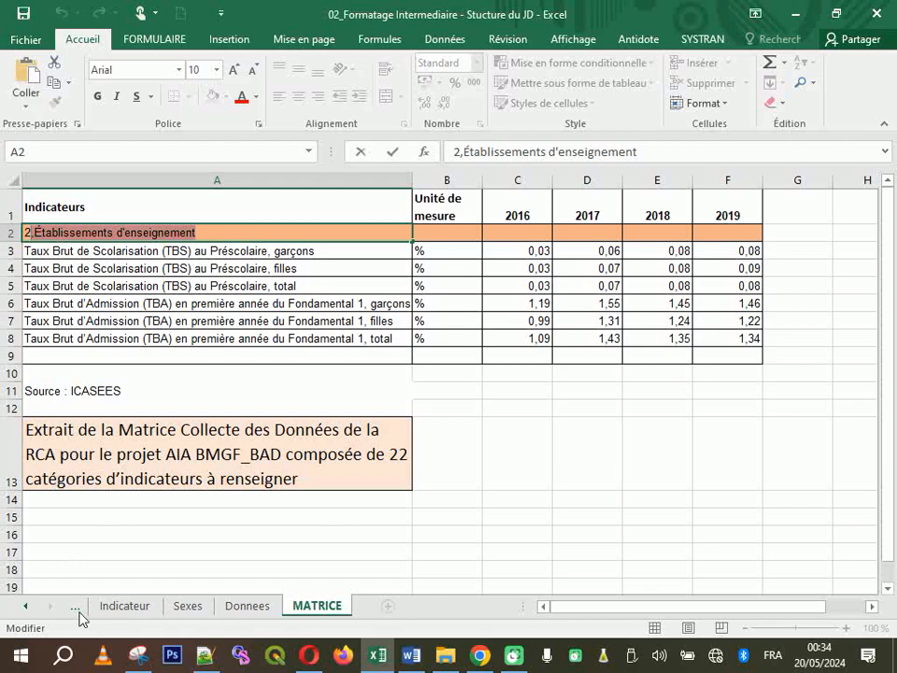
left_click(77, 607)
type(",")
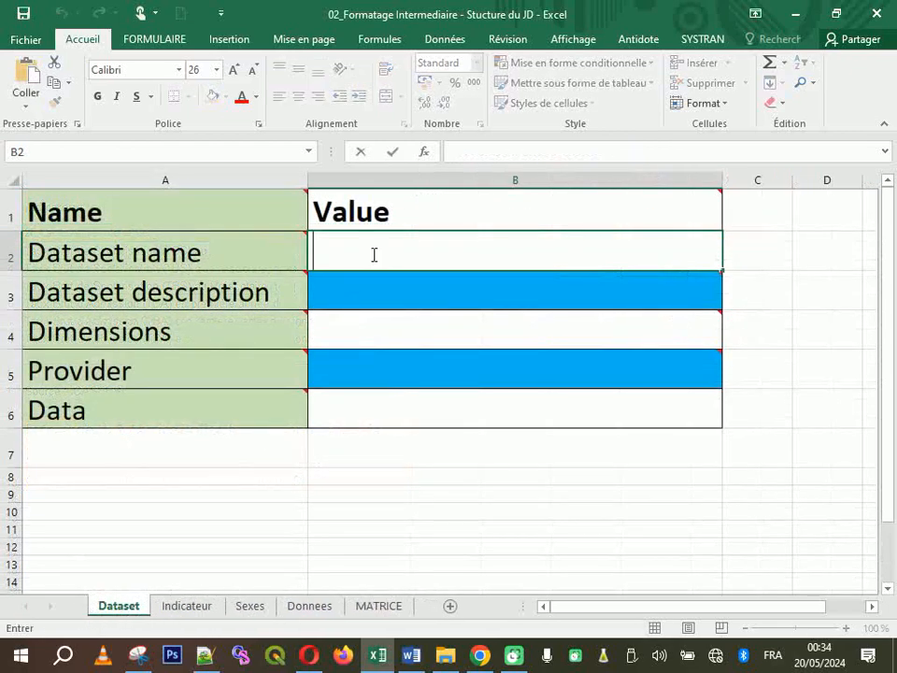
key("ctrl+v")
Edit the dataset name in B2 to read "Etablissements d'enseignement en RCA"
left_click_drag(333, 258, 316, 252)
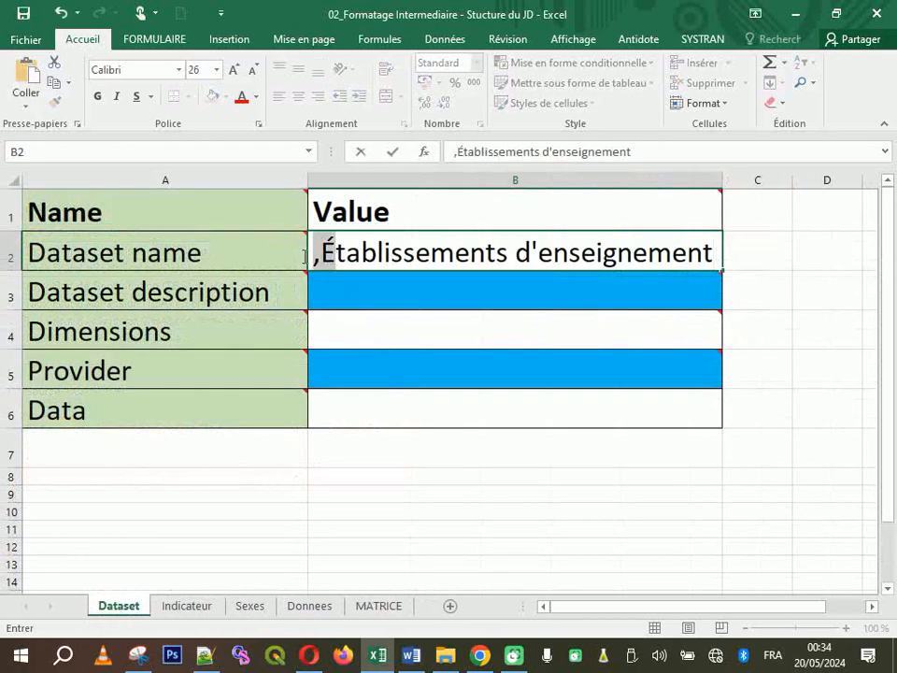
type("E")
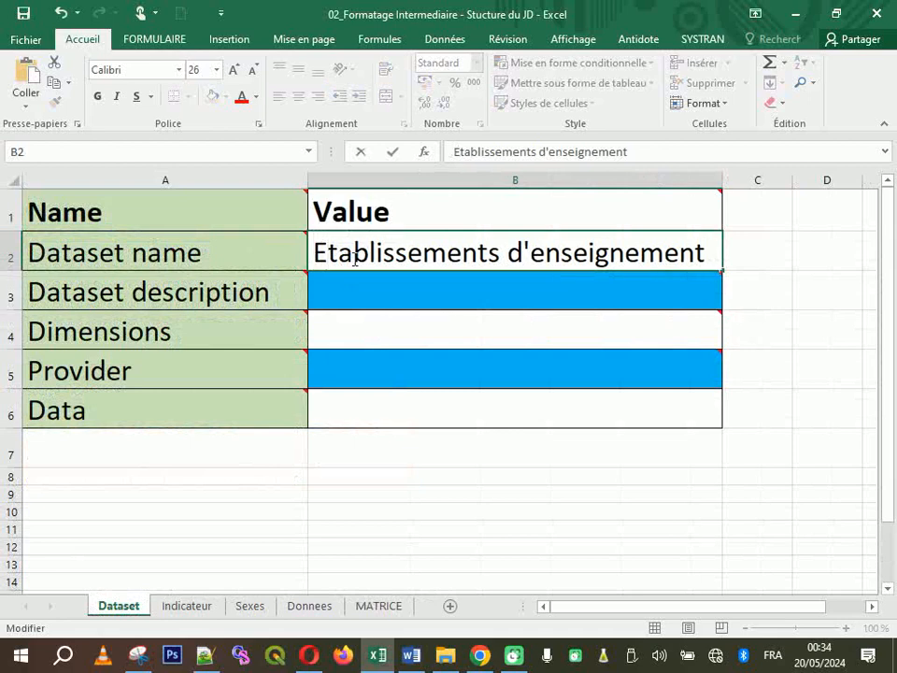
double_click(708, 252)
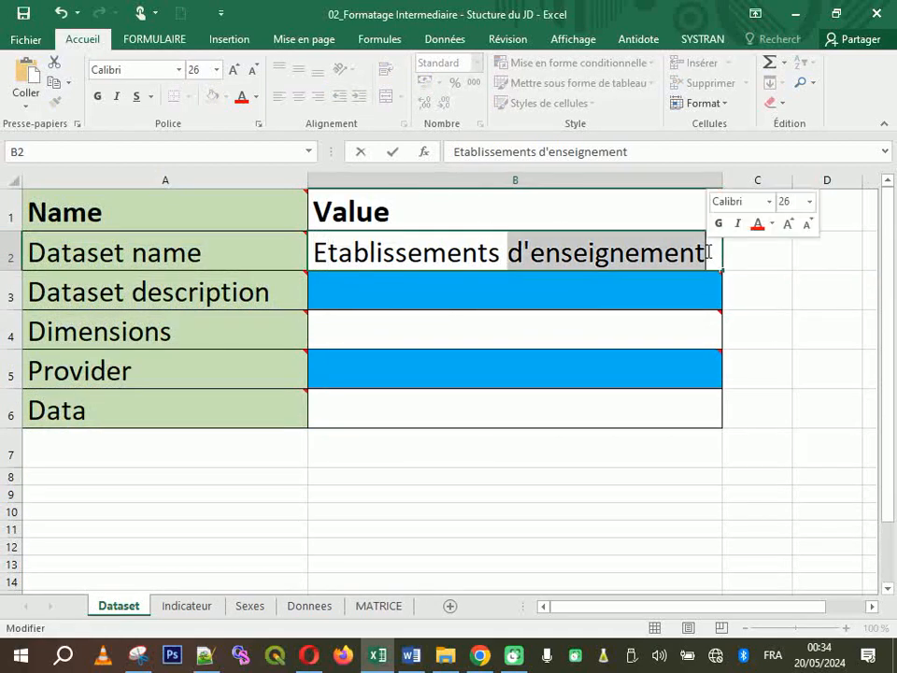
left_click(710, 252)
type("en RCA")
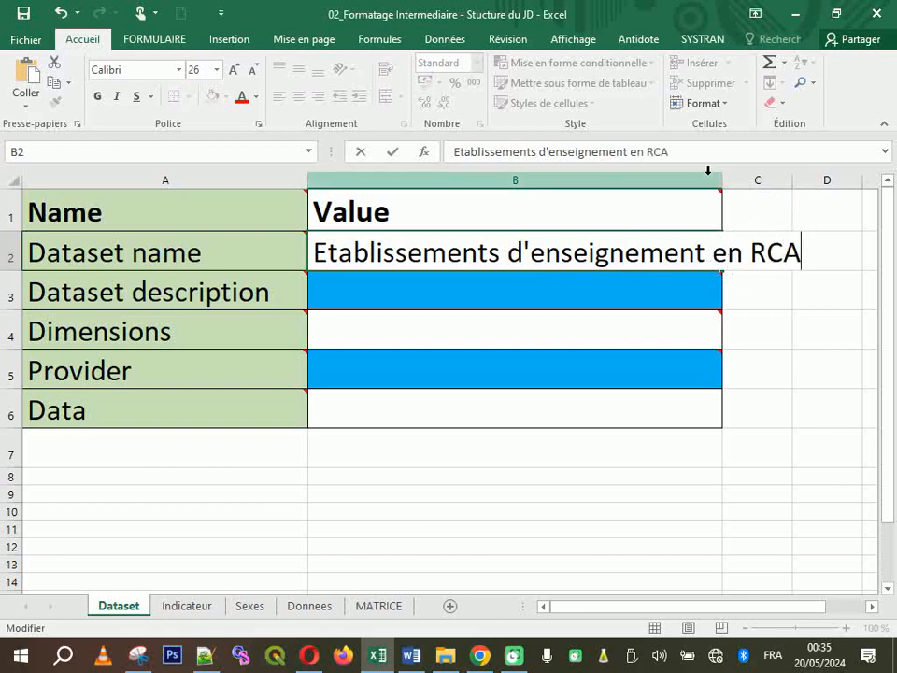
left_click(759, 217)
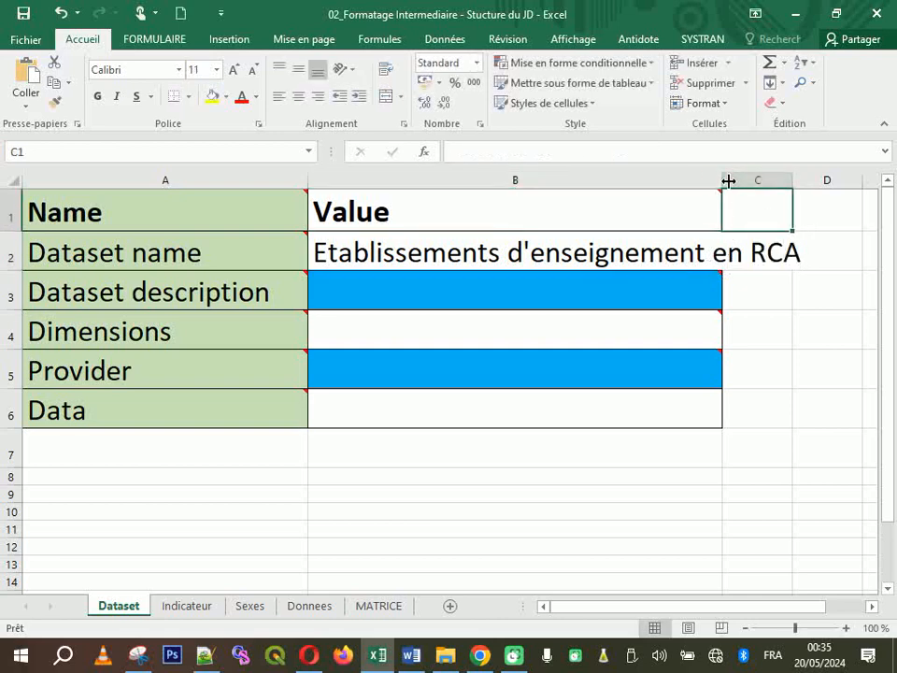
Widen column B of the Dataset sheet to fit the dataset name and check the notes on the description and provider cells
left_click_drag(727, 180, 824, 180)
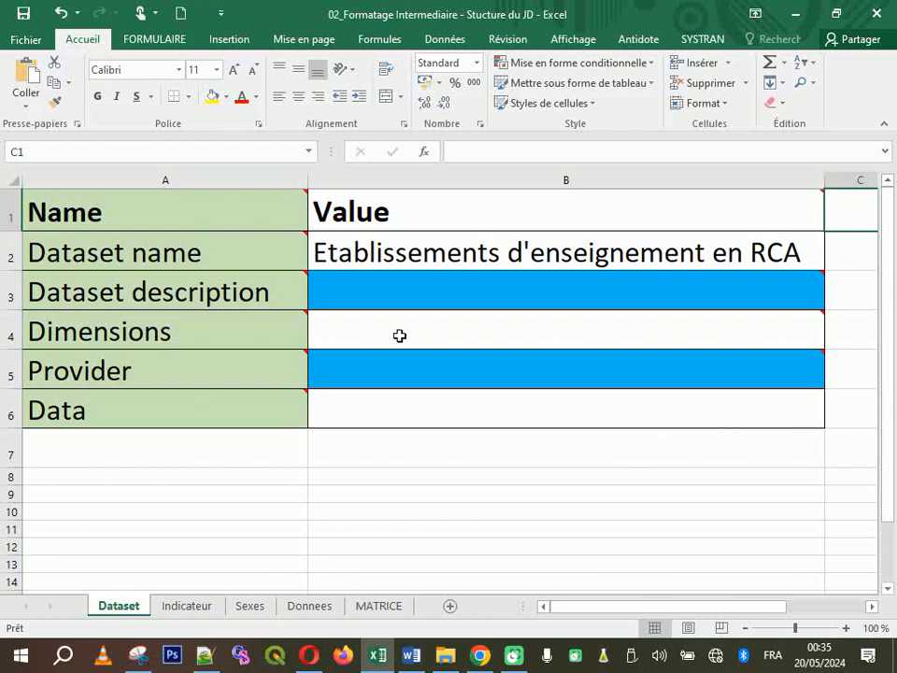
left_click(553, 290)
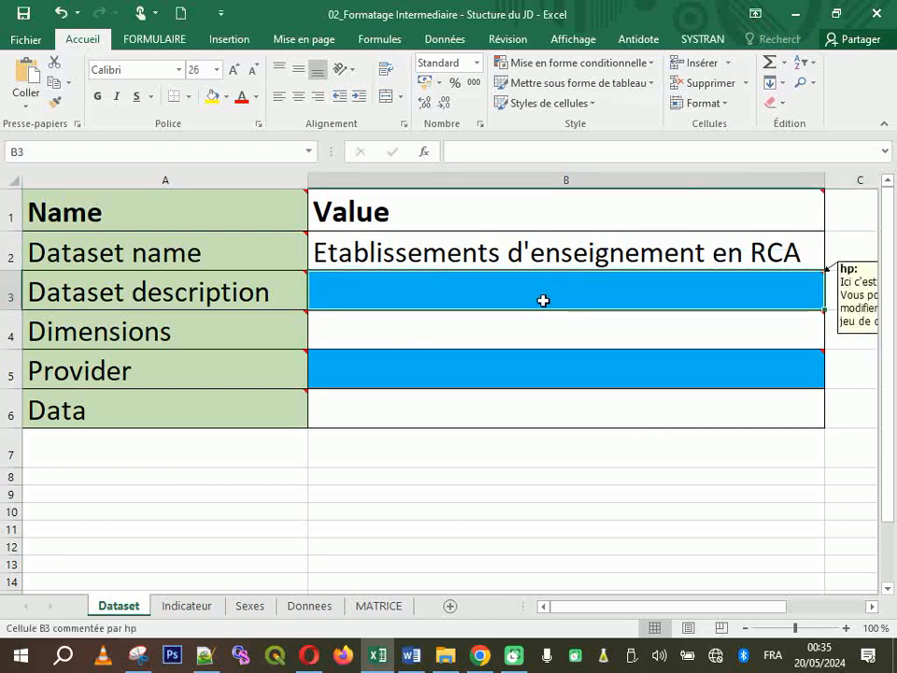
mouse_move(501, 368)
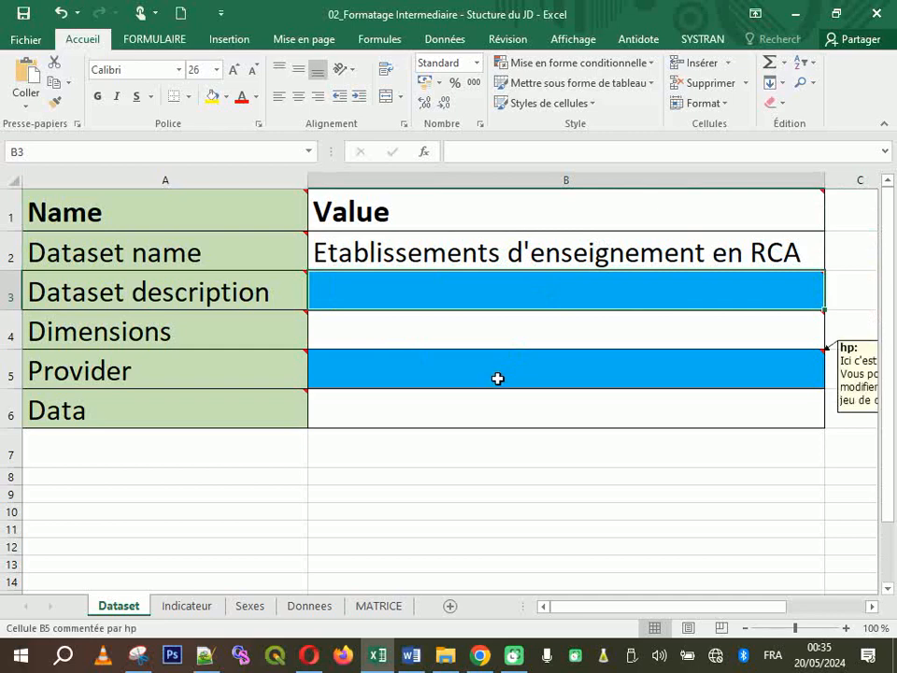
Enter "Indicateur;" as the Dimensions value in B4 of the Dataset sheet, matching the name of the Indicateur sheet
left_click(367, 333)
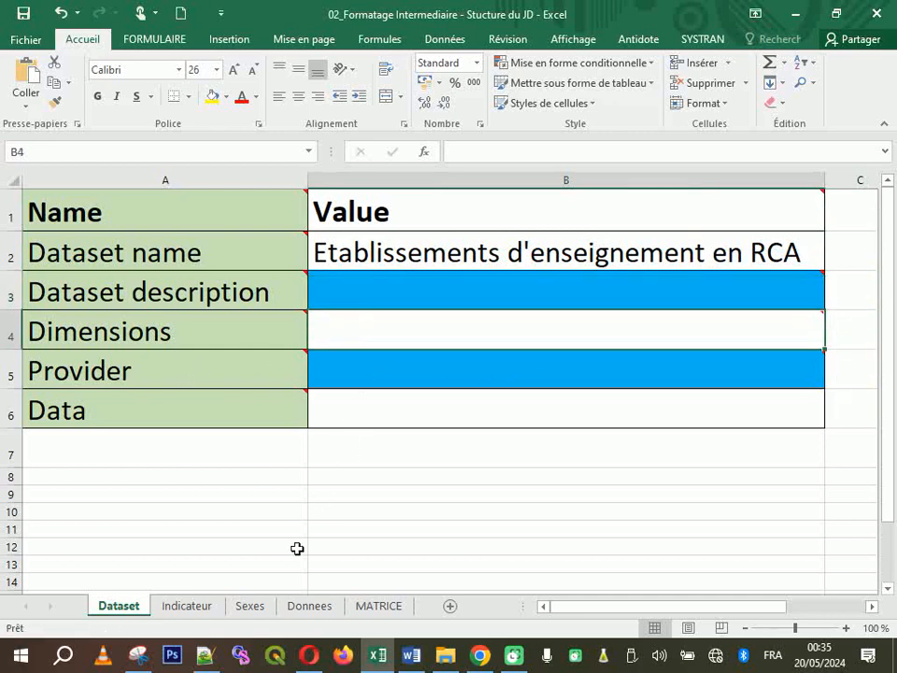
left_click(187, 606)
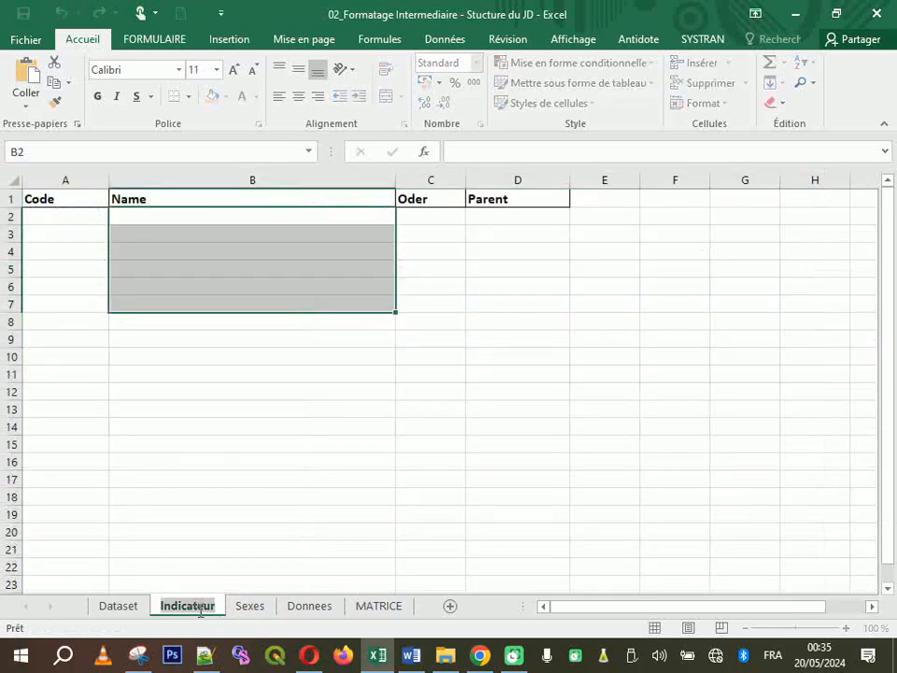
left_click(124, 606)
left_click(369, 295)
double_click(348, 340)
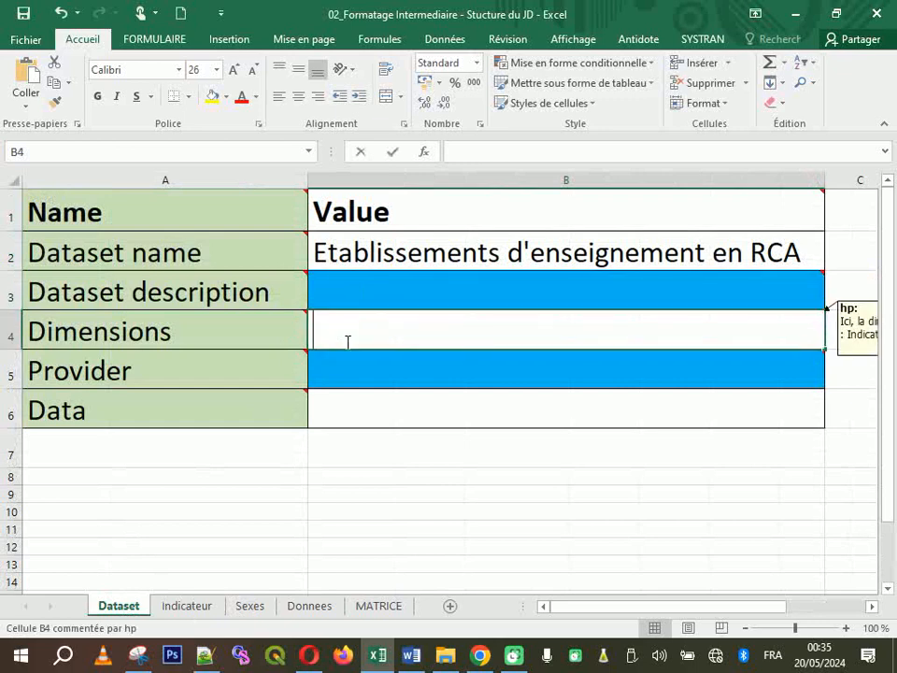
type("Indicateur")
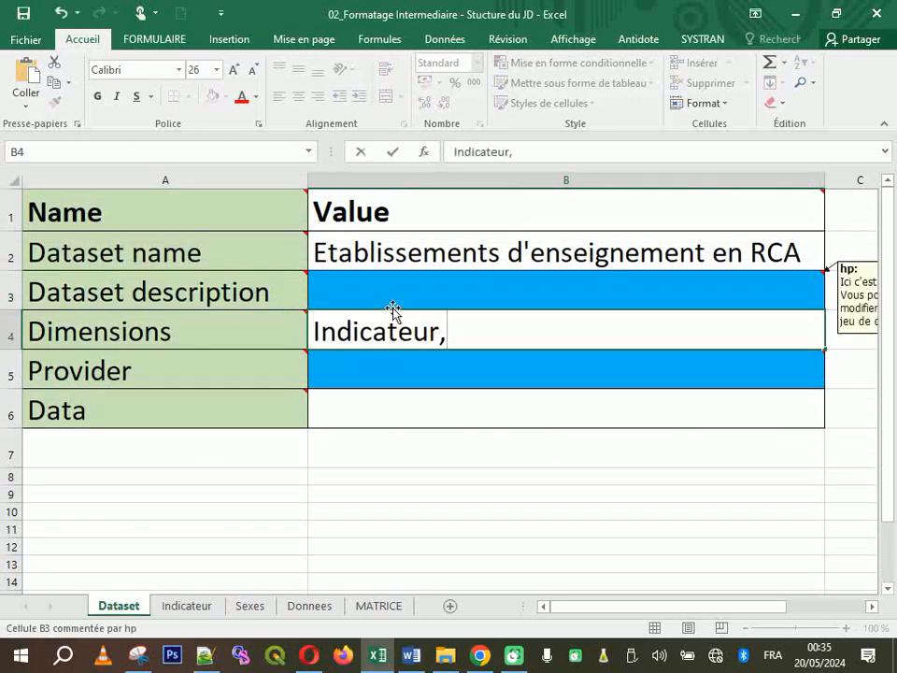
type(";")
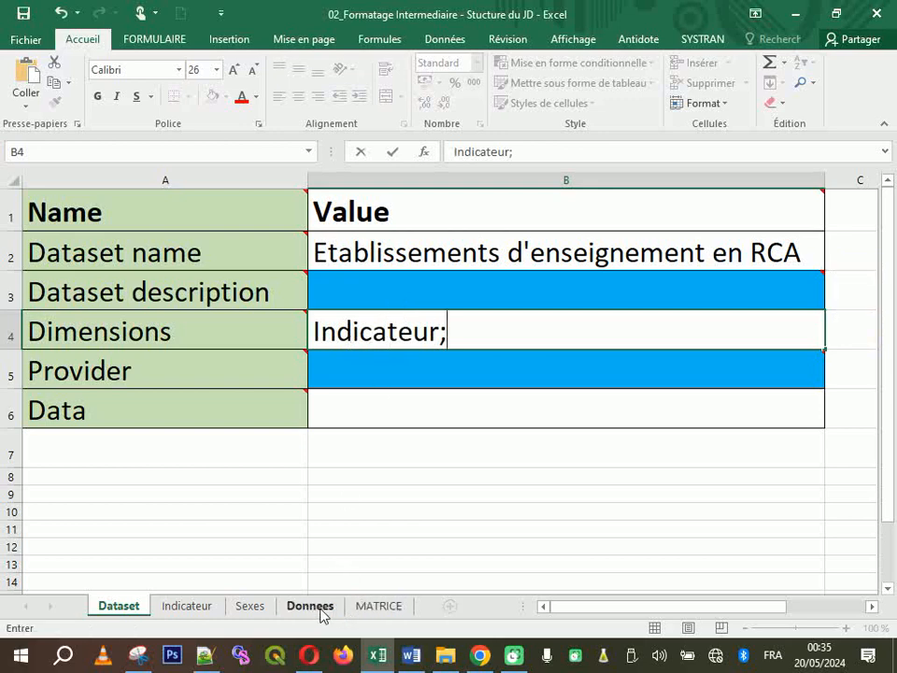
Check the Sexes sheet's name and append "Sexes" after the semicolon in the Dimensions value in B4 of the Dataset sheet
left_click(251, 605)
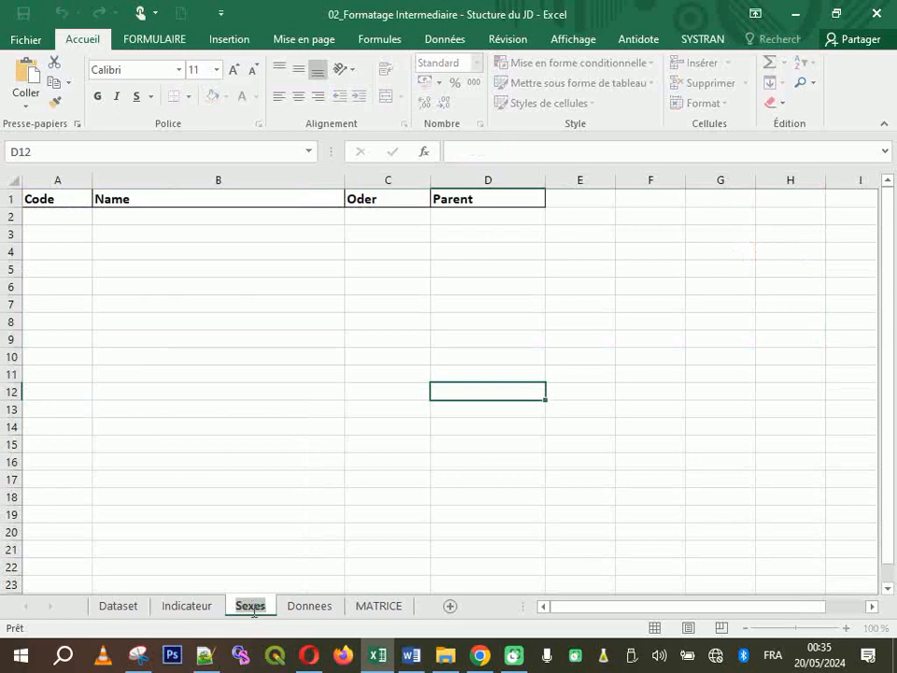
left_click(190, 607)
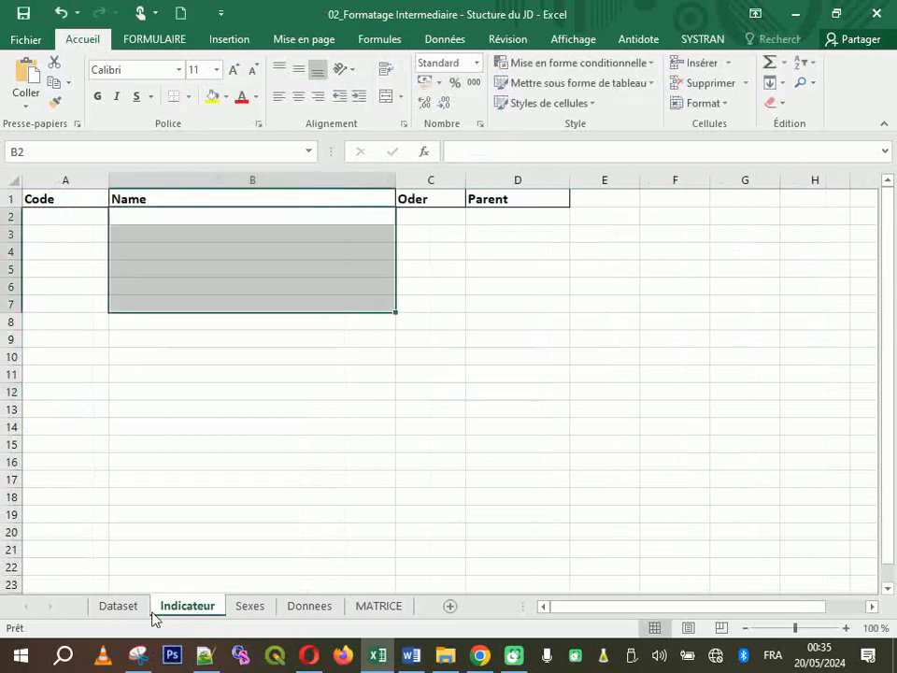
left_click(123, 606)
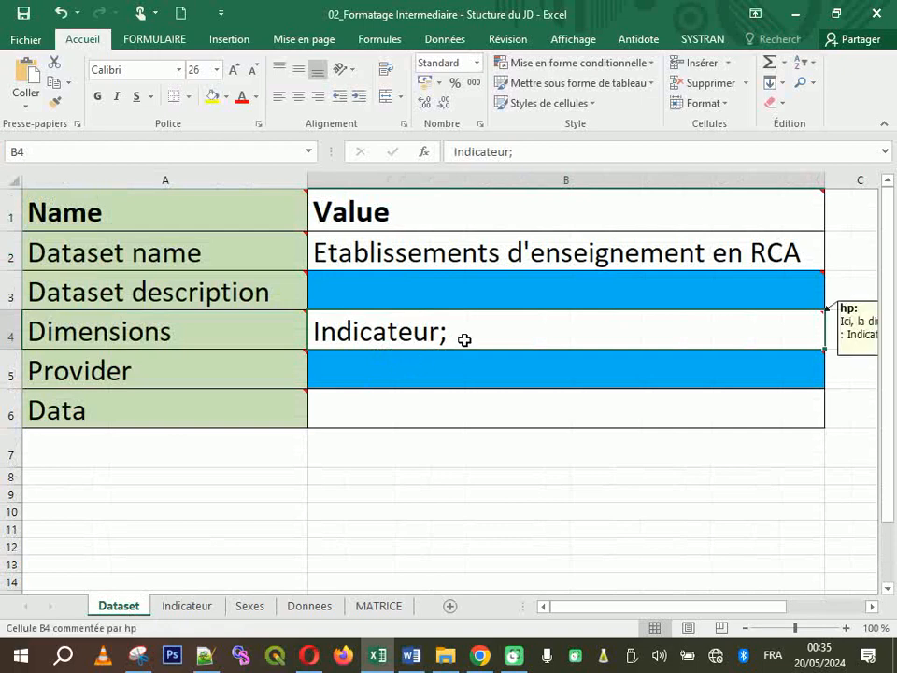
double_click(464, 338)
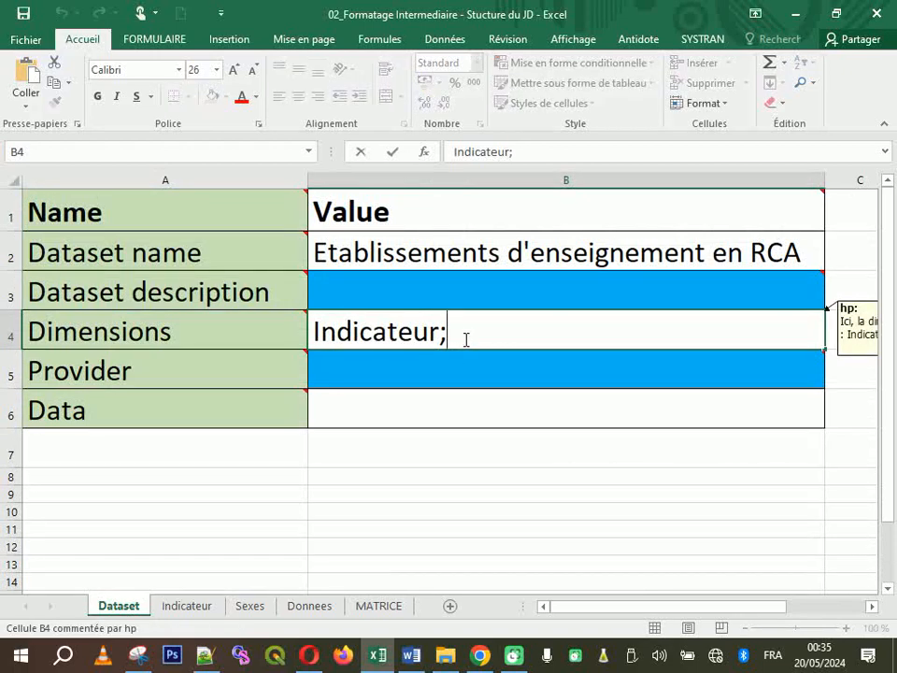
type("Sexes")
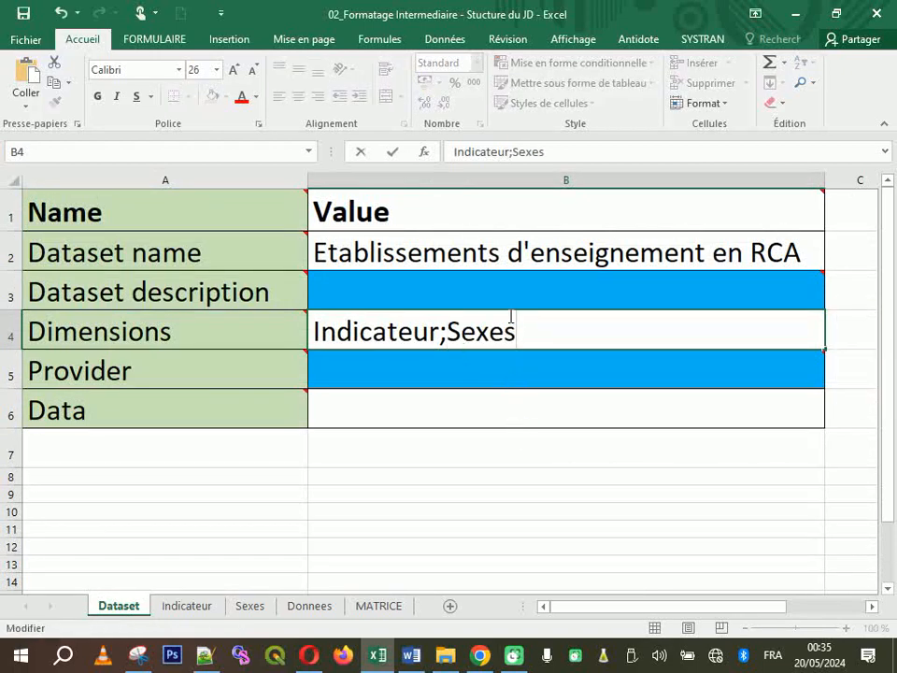
left_click(509, 483)
Check the data sheet's name and enter "Donnees" as the Data value in B6 of the Dataset sheet
left_click(410, 384)
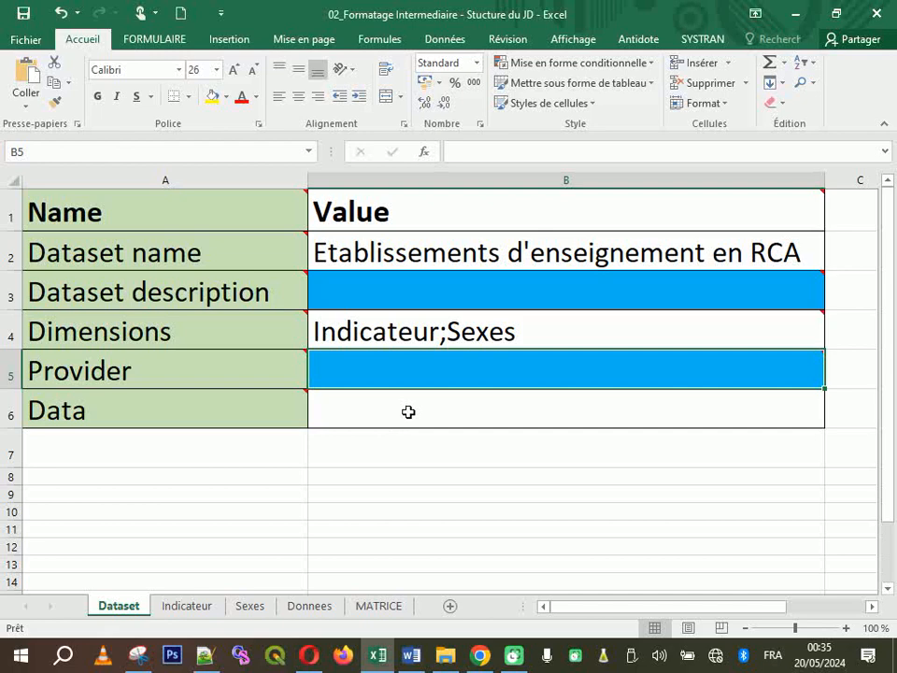
double_click(407, 411)
left_click(308, 608)
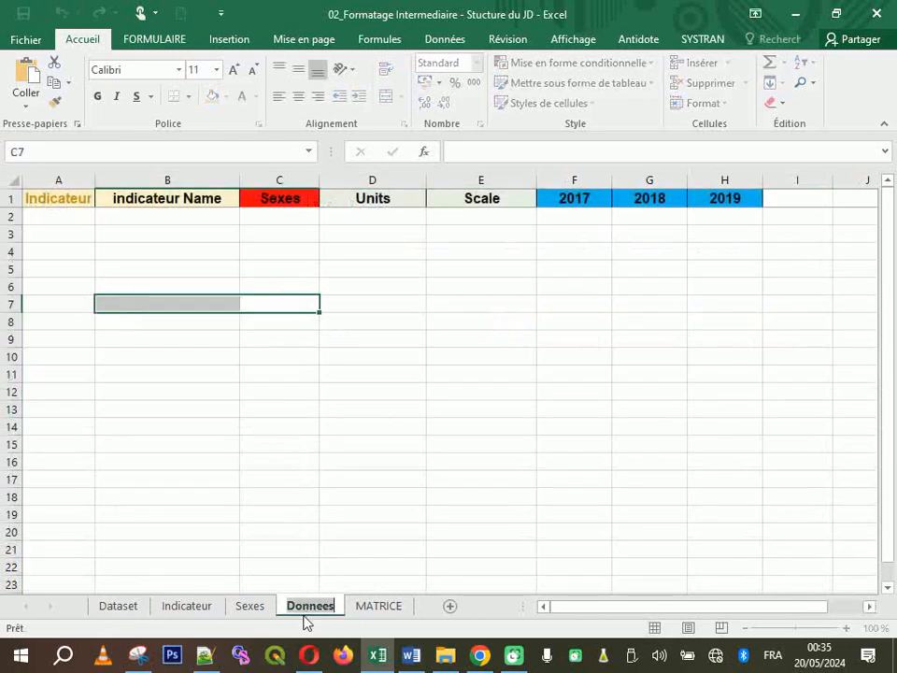
left_click(138, 609)
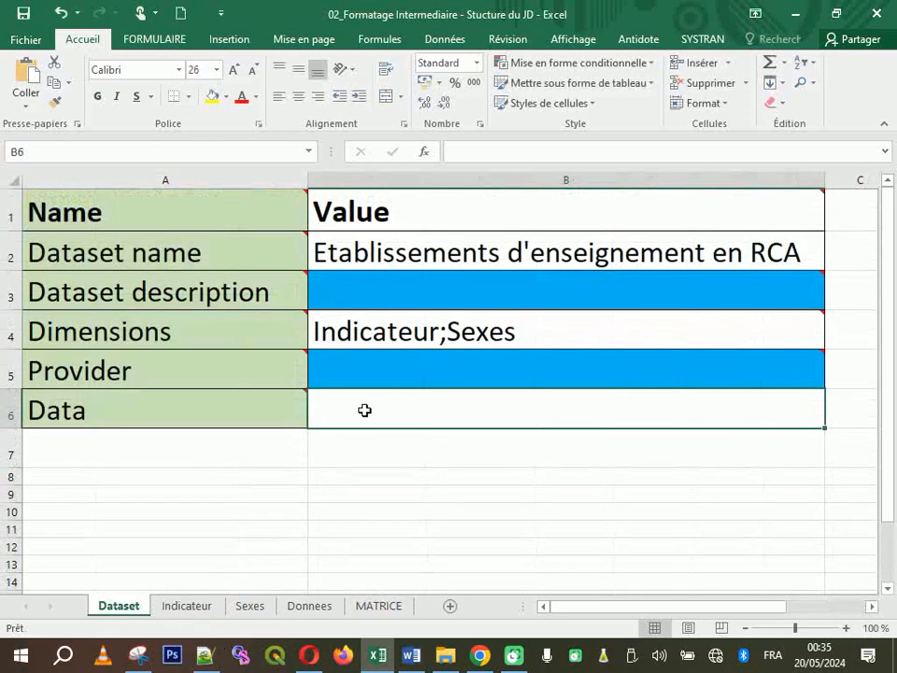
double_click(364, 410)
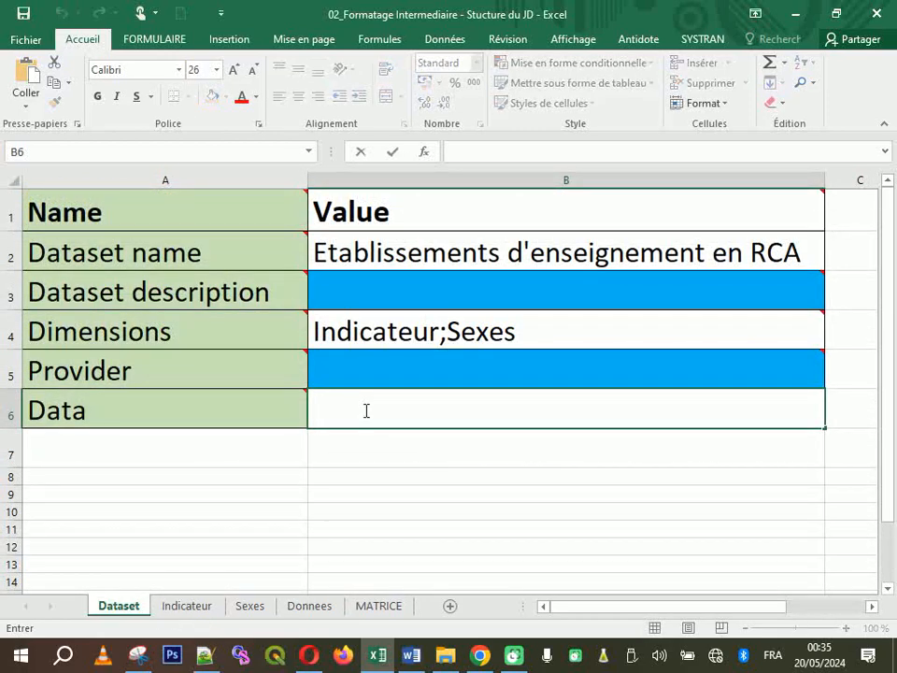
type("Donnees")
left_click(361, 498)
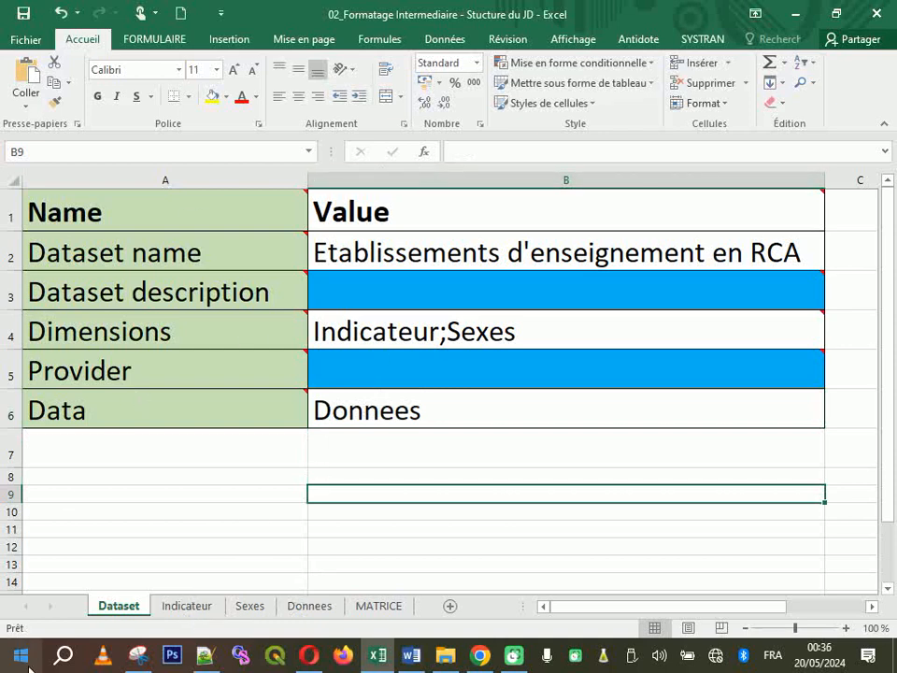
Copy the indicator names from MATRICE A3:A8 into the Name column of the Indicateur sheet from B2, widening column B to fit
left_click(253, 606)
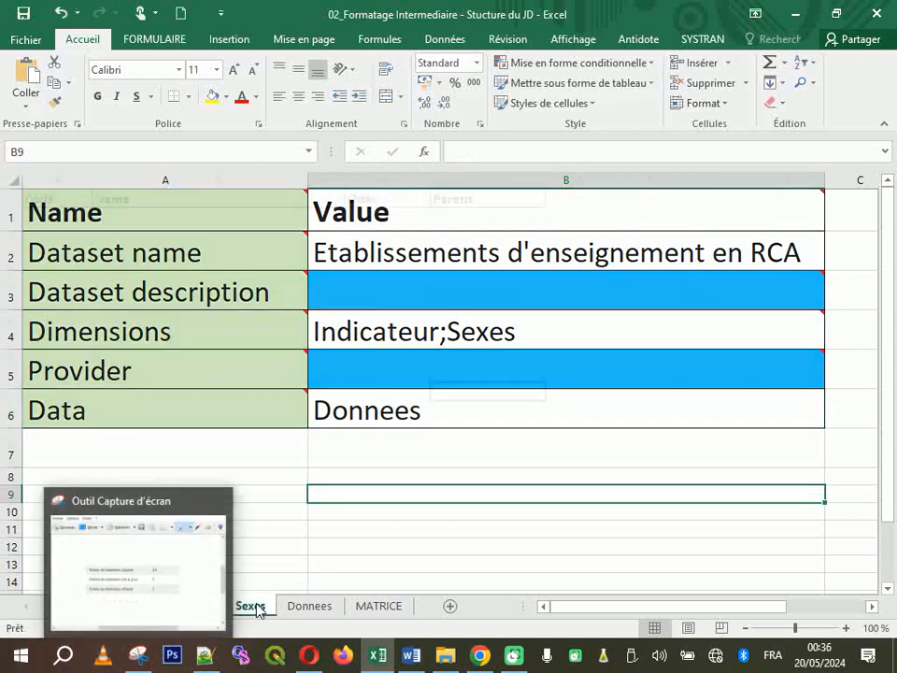
left_click(189, 604)
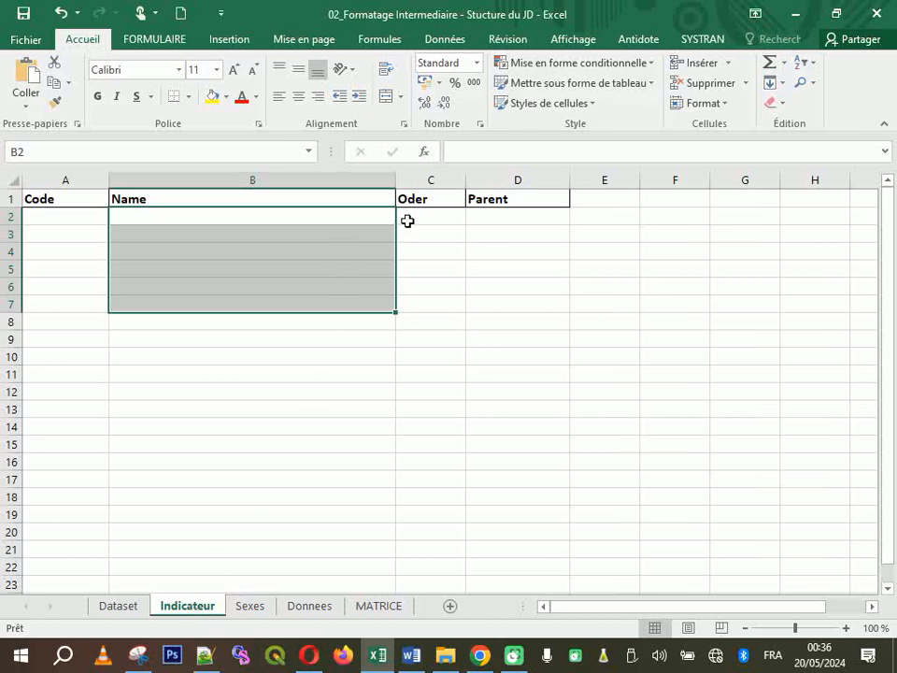
left_click(310, 607)
left_click(392, 605)
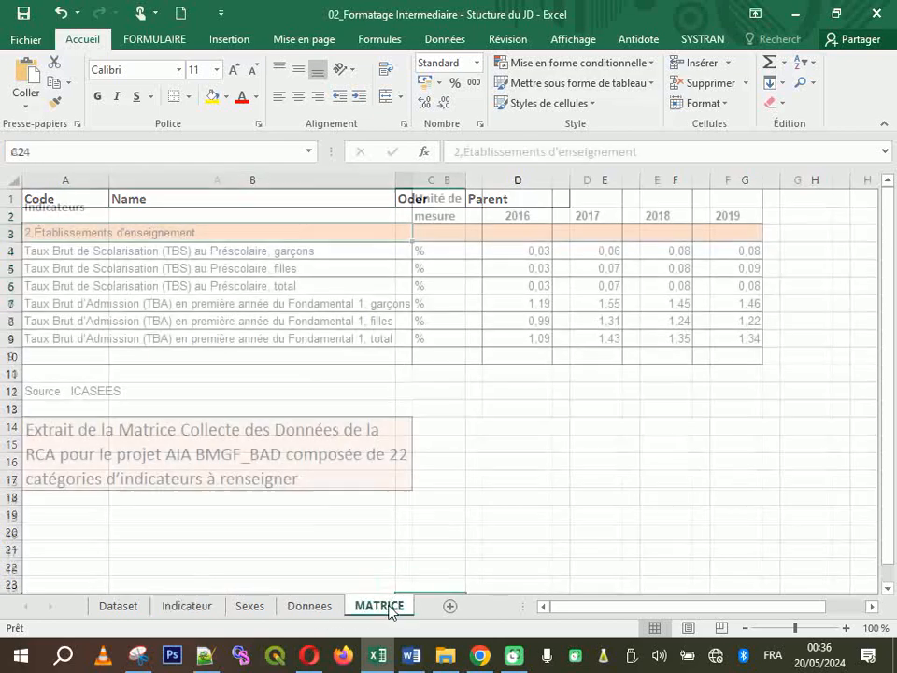
left_click_drag(248, 250, 269, 342)
key("ctrl+c")
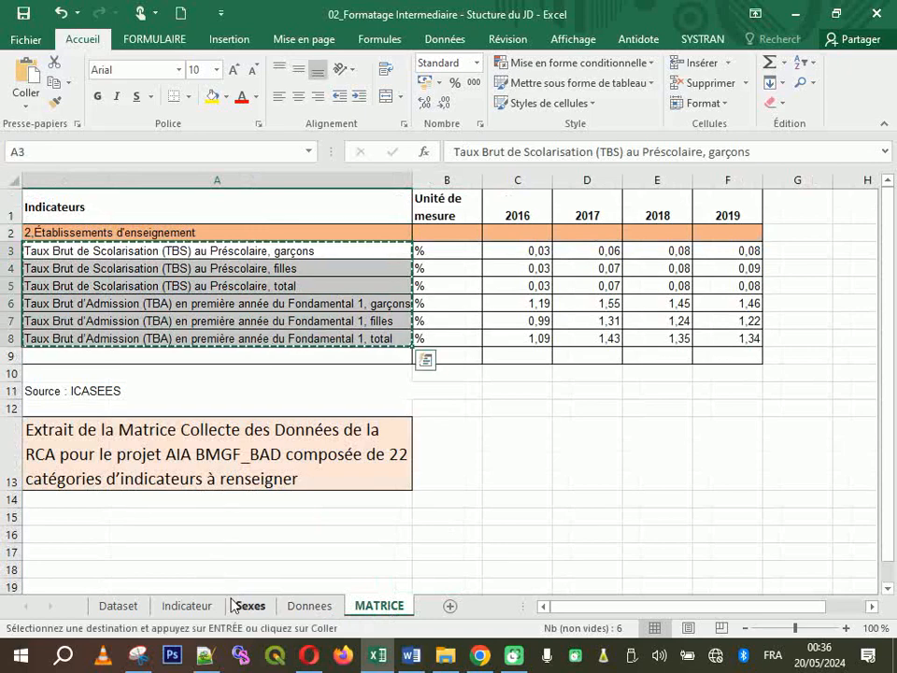
left_click(204, 607)
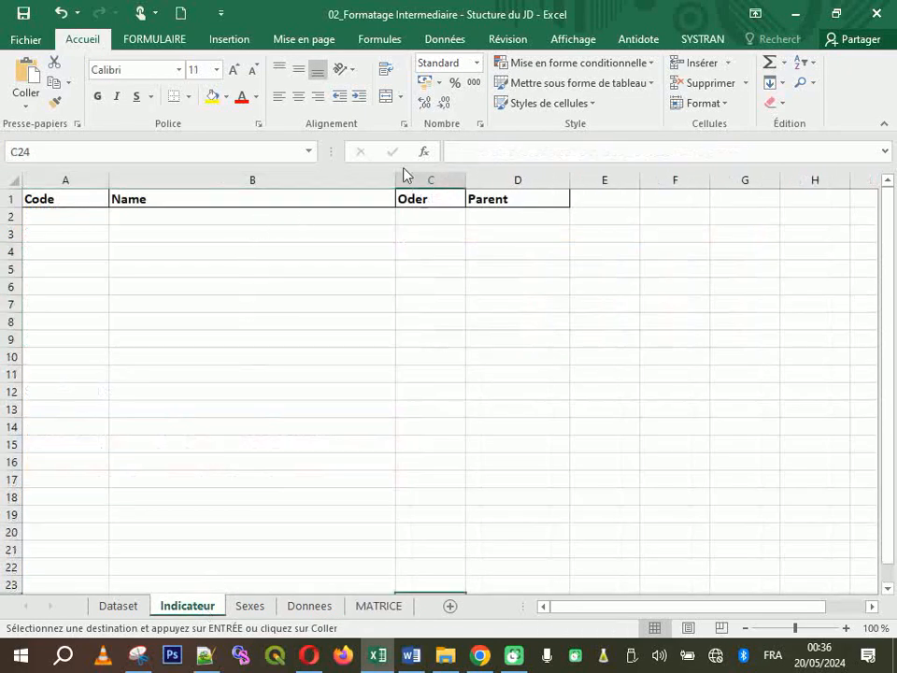
left_click_drag(403, 182, 511, 199)
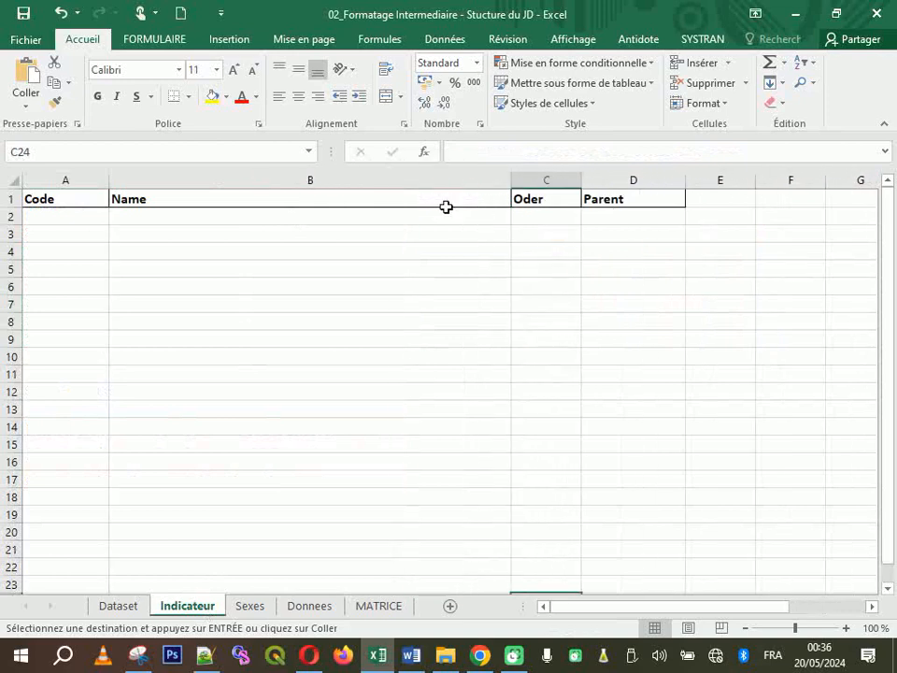
left_click(323, 225)
key("ctrl+v")
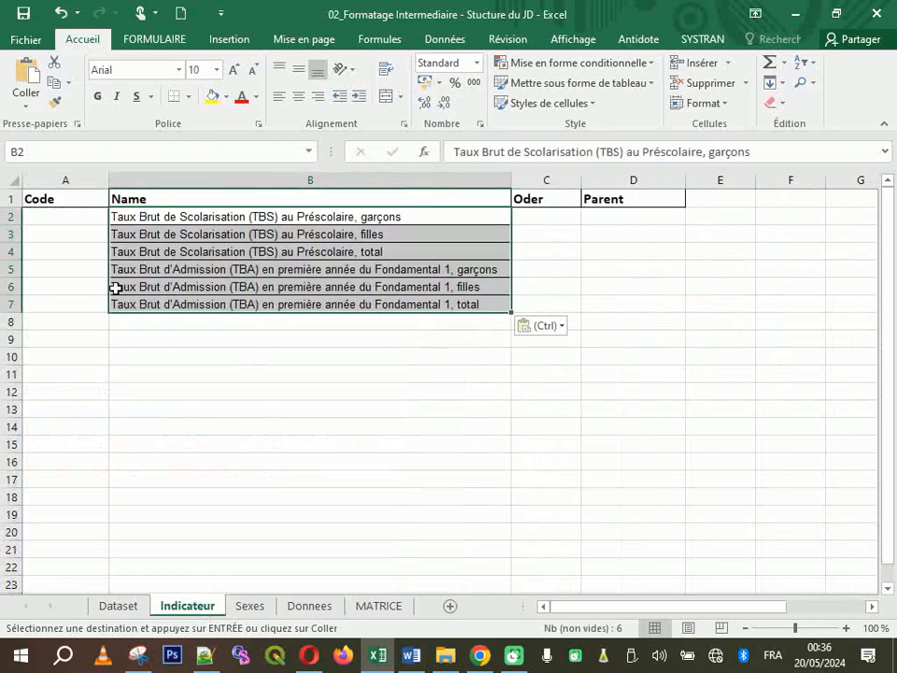
Fill the Code column of the Indicateur sheet, A2:A7, with the series Ind1 to Ind6
left_click(69, 219)
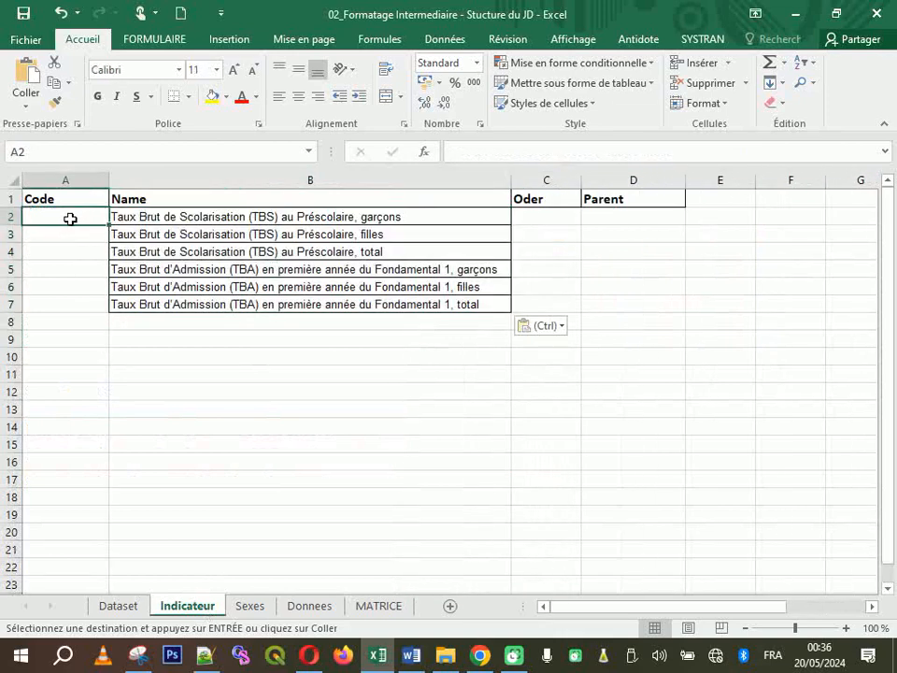
type("Ind1")
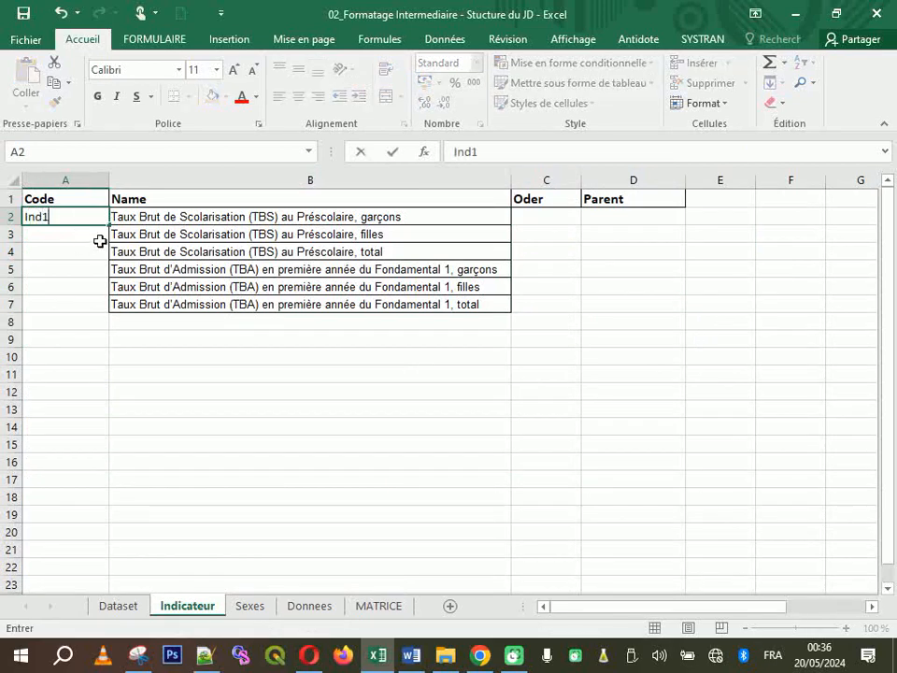
key("Return")
left_click(94, 217)
left_click_drag(108, 225, 109, 305)
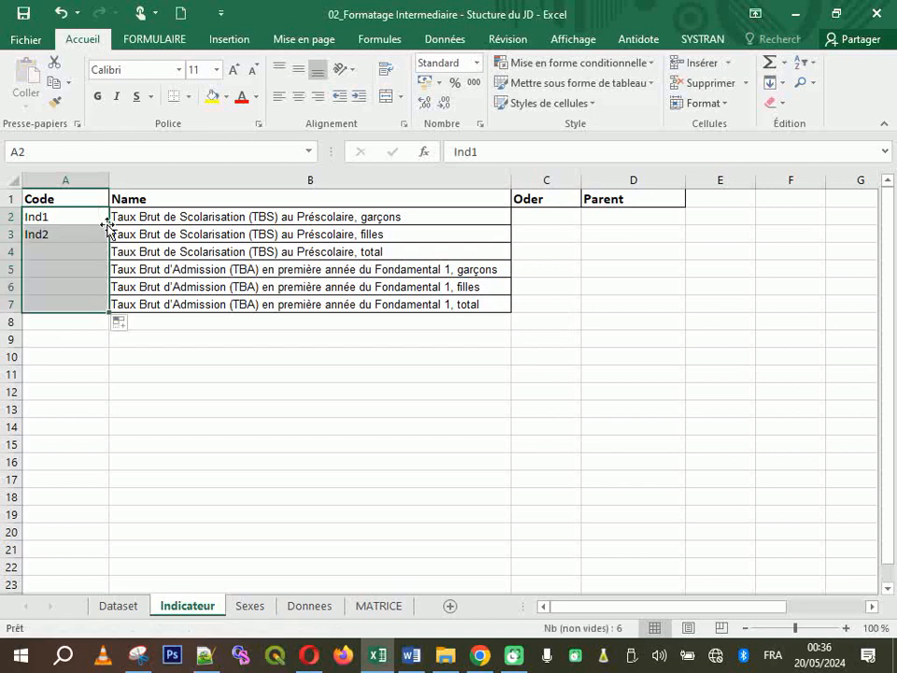
Number the indicators 1 to 6 in the Oder column of the Indicateur sheet, C2:C7, by extending the series 1, 2
left_click(552, 232)
left_click(555, 217)
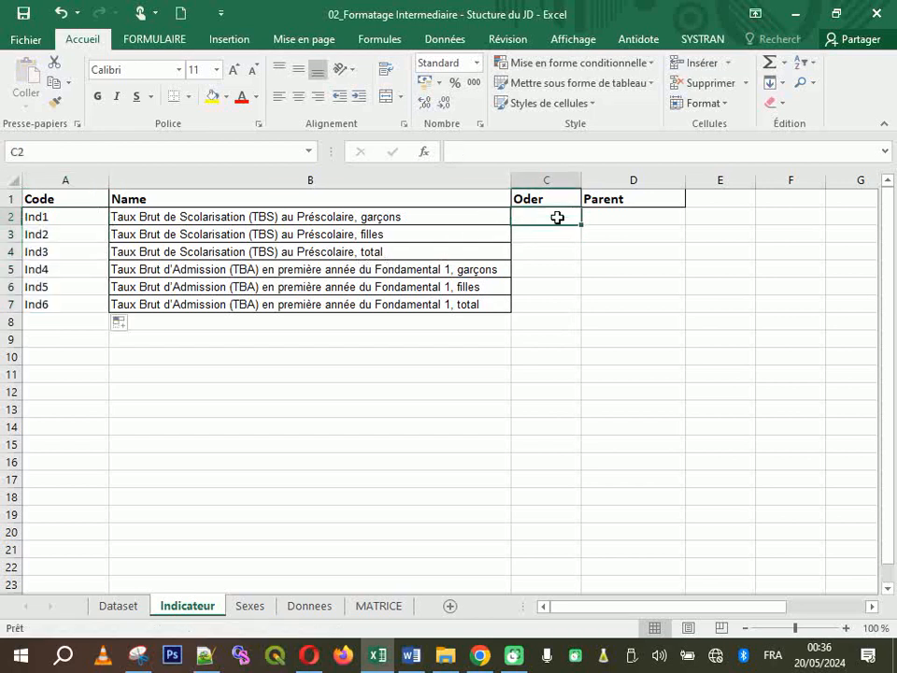
type("1")
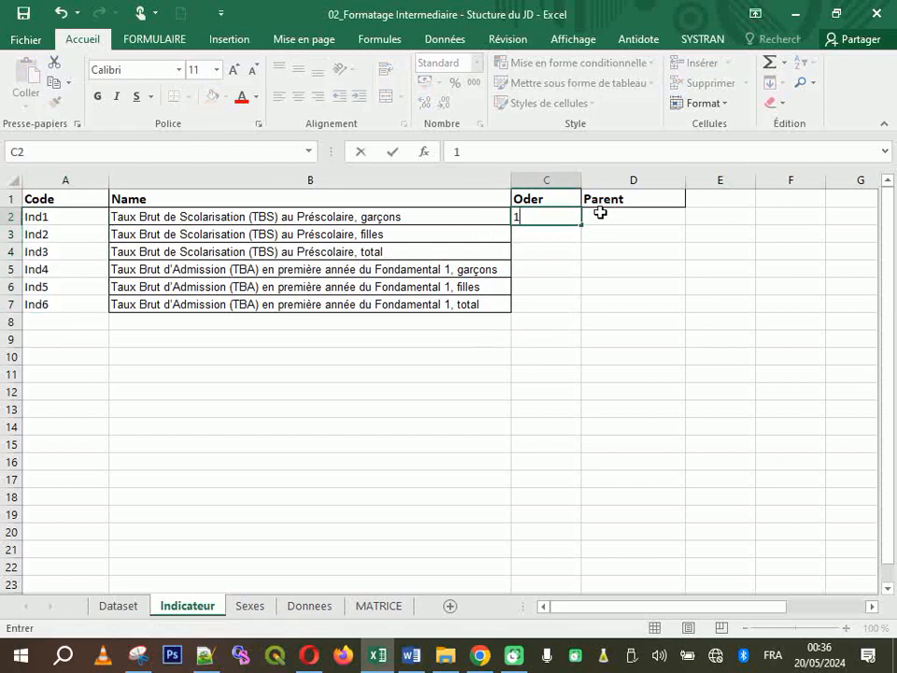
left_click(561, 238)
type("2")
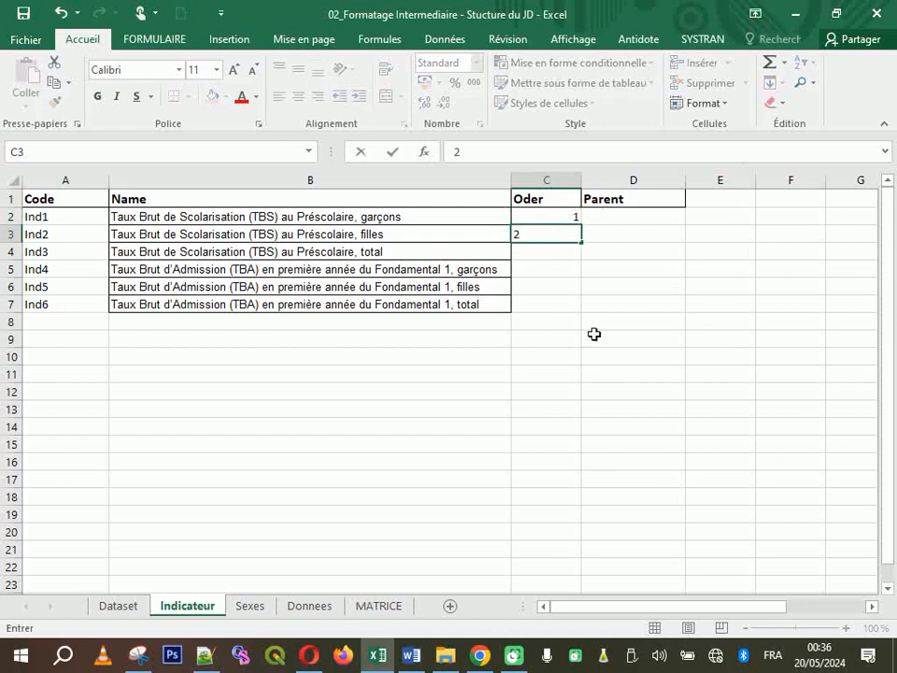
left_click(556, 407)
left_click_drag(563, 216, 571, 234)
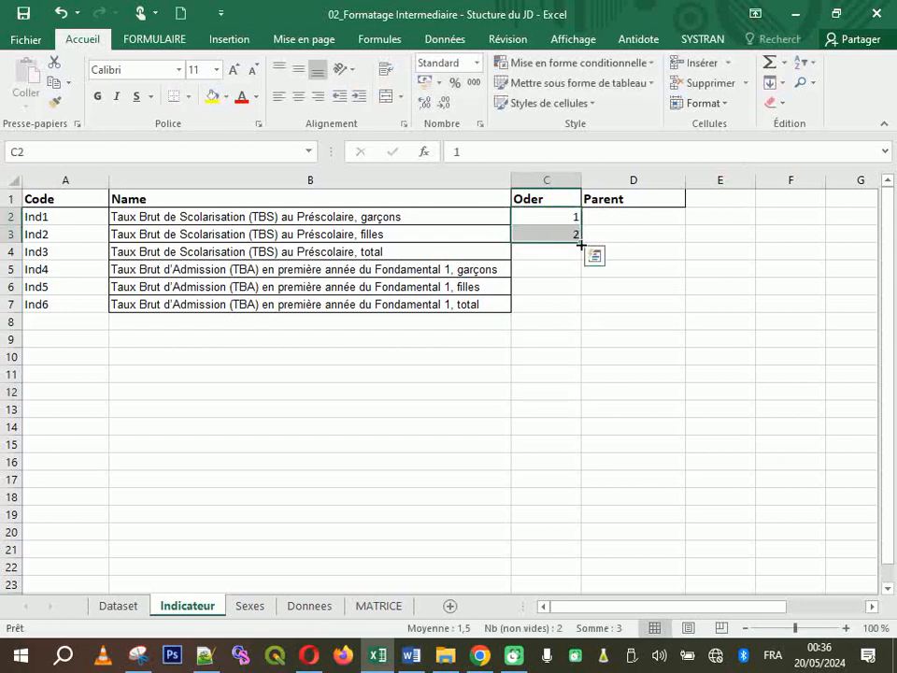
double_click(581, 245)
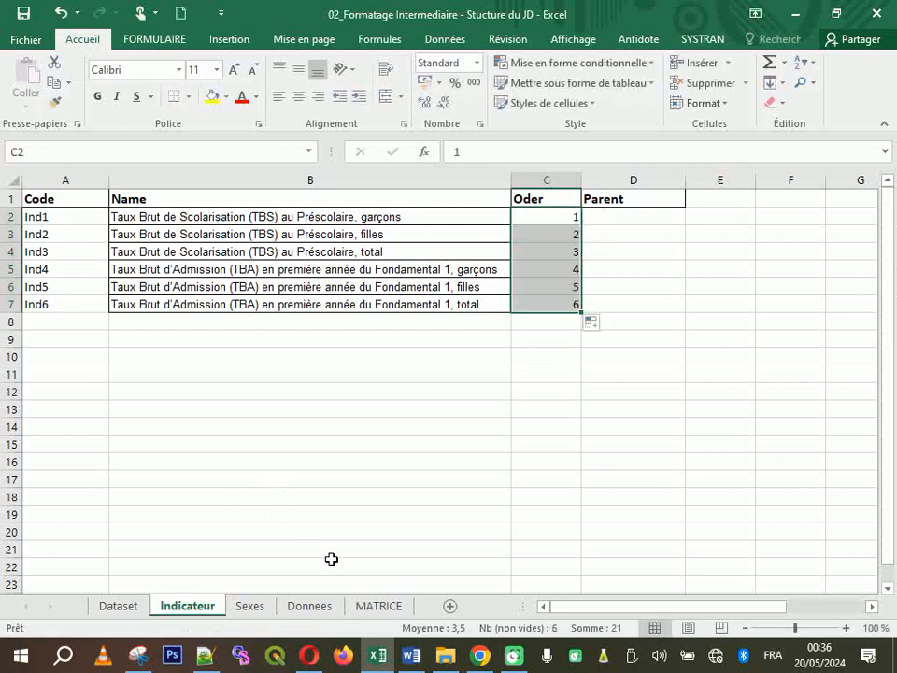
Copy the measurement units from MATRICE B3:B8 into the Units column of the Donnees sheet from D2
left_click(380, 612)
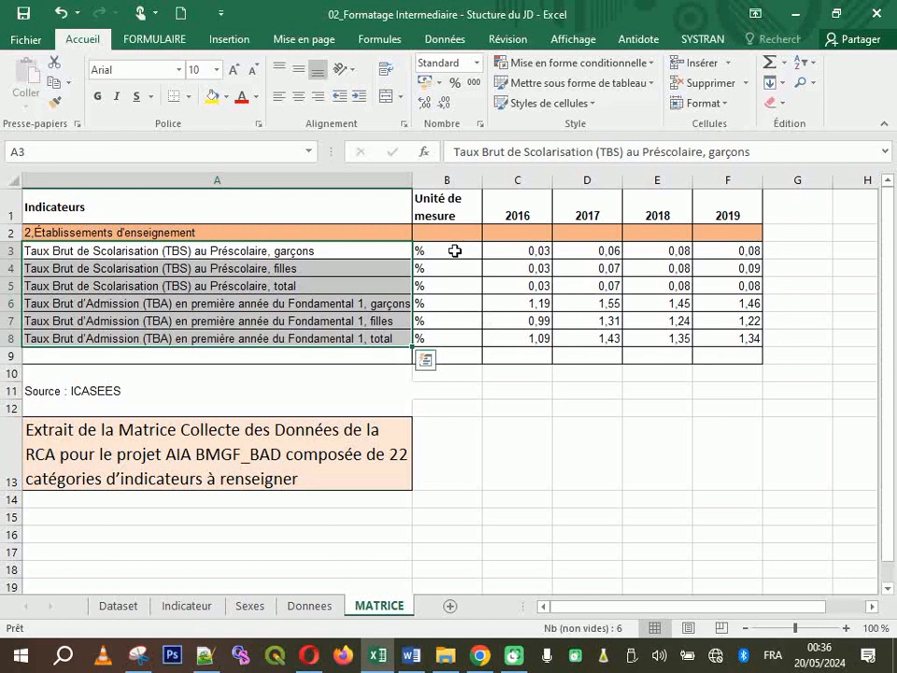
left_click_drag(454, 251, 457, 338)
key("ctrl+c")
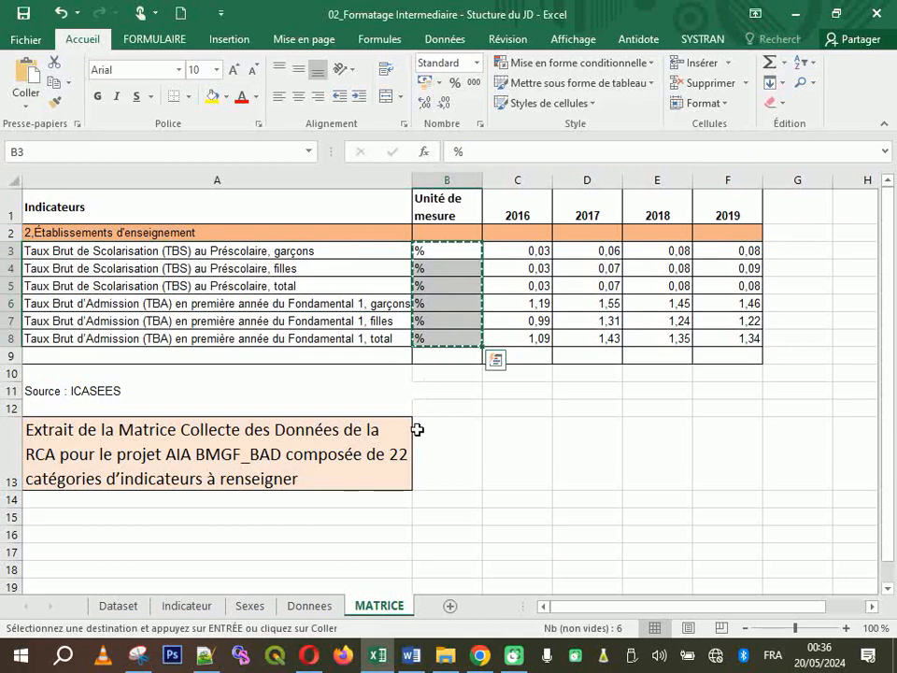
left_click(312, 606)
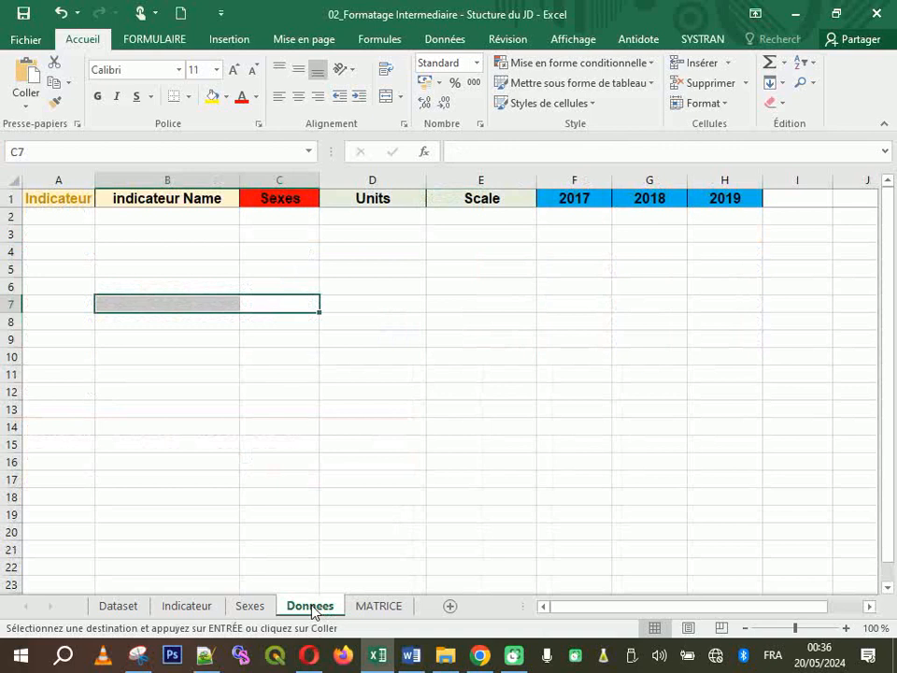
left_click(390, 212)
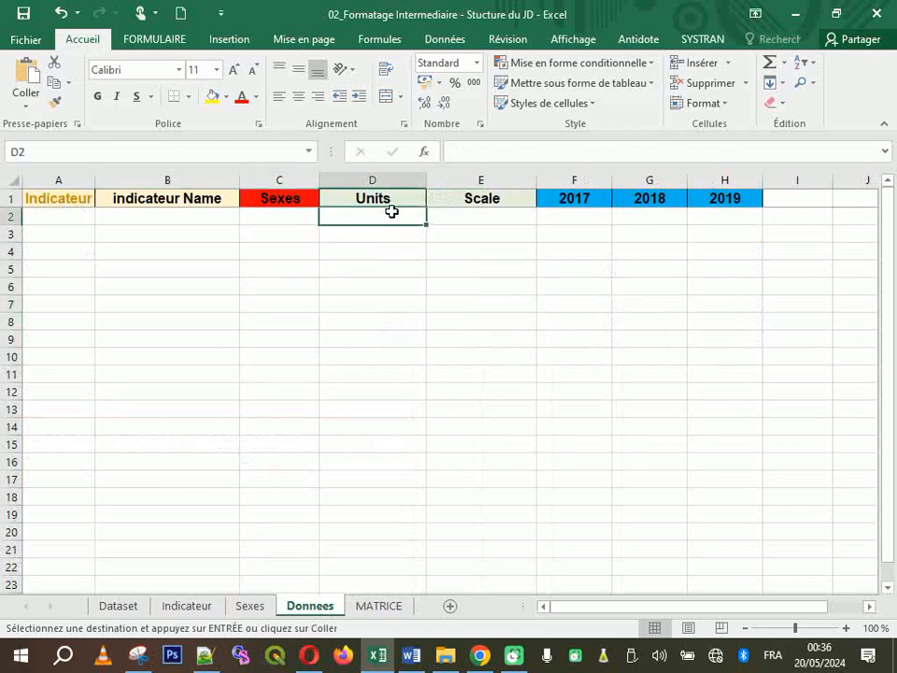
key("ctrl+v")
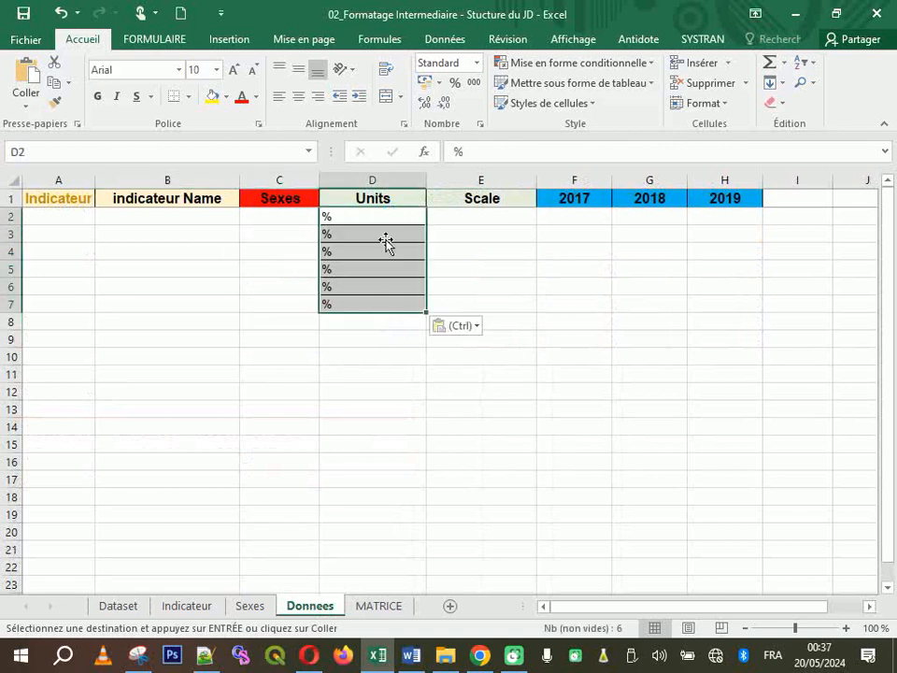
Copy the yearly indicator values from MATRICE C3:F8 into the Donnees sheet from F2
left_click(372, 607)
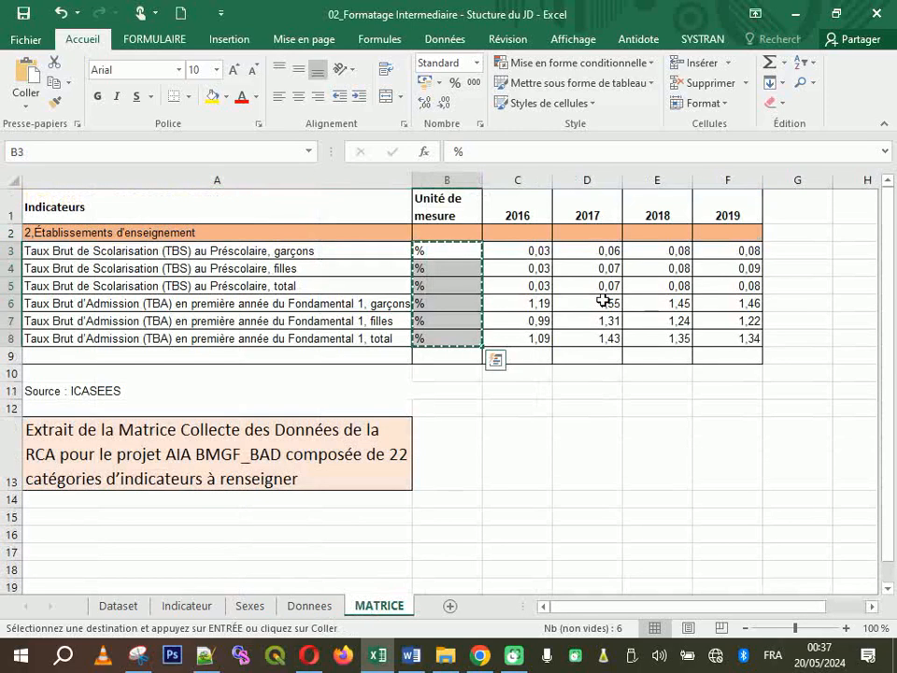
left_click_drag(551, 251, 715, 333)
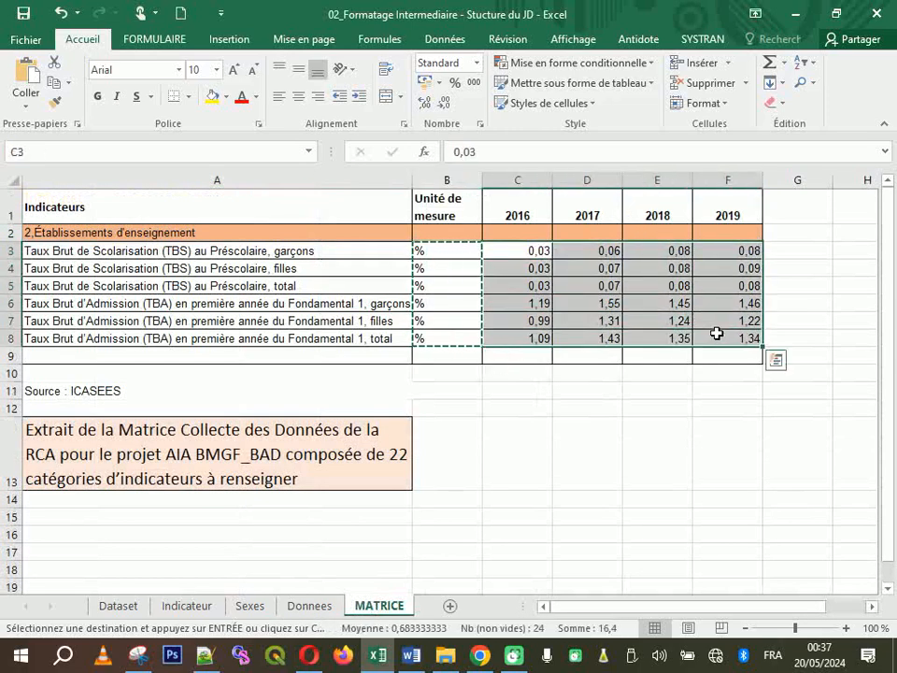
key("ctrl+c")
left_click(308, 607)
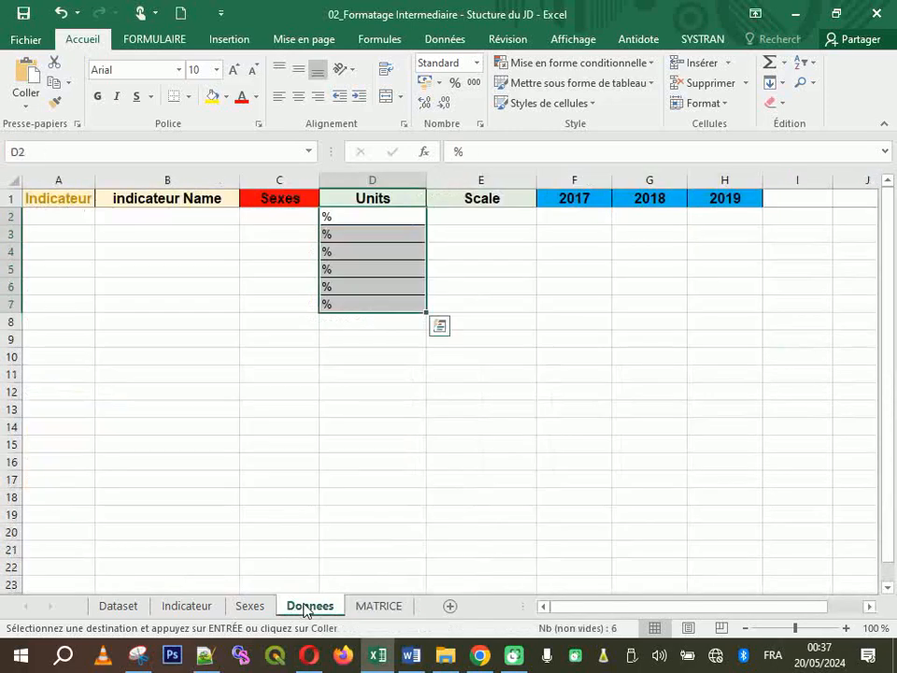
left_click(573, 216)
key("ctrl+v")
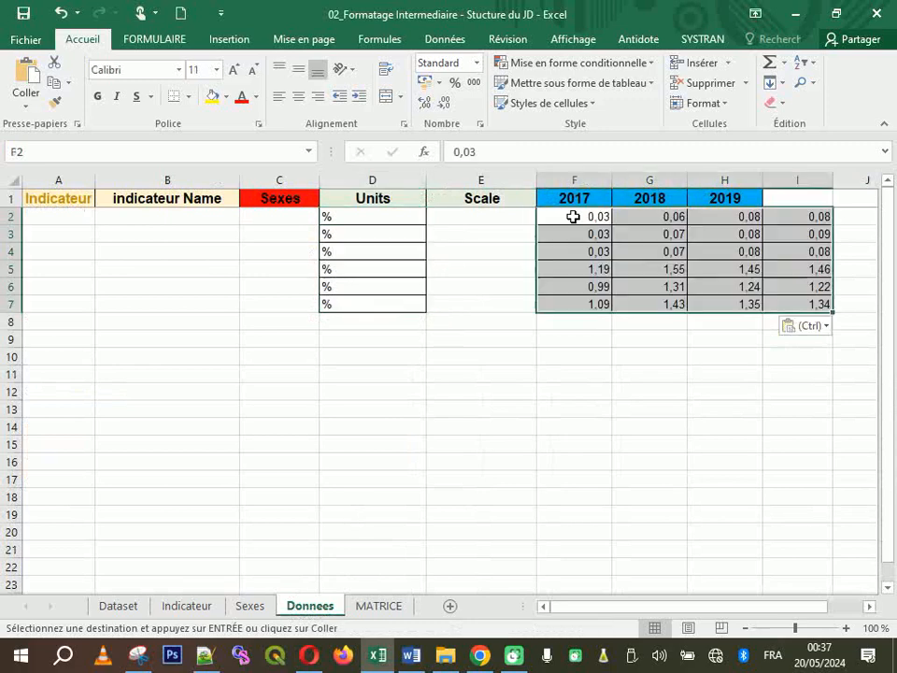
Copy the year headers 2016 to 2019 from MATRICE C1:F1 over the Donnees year headers from F1
left_click(392, 617)
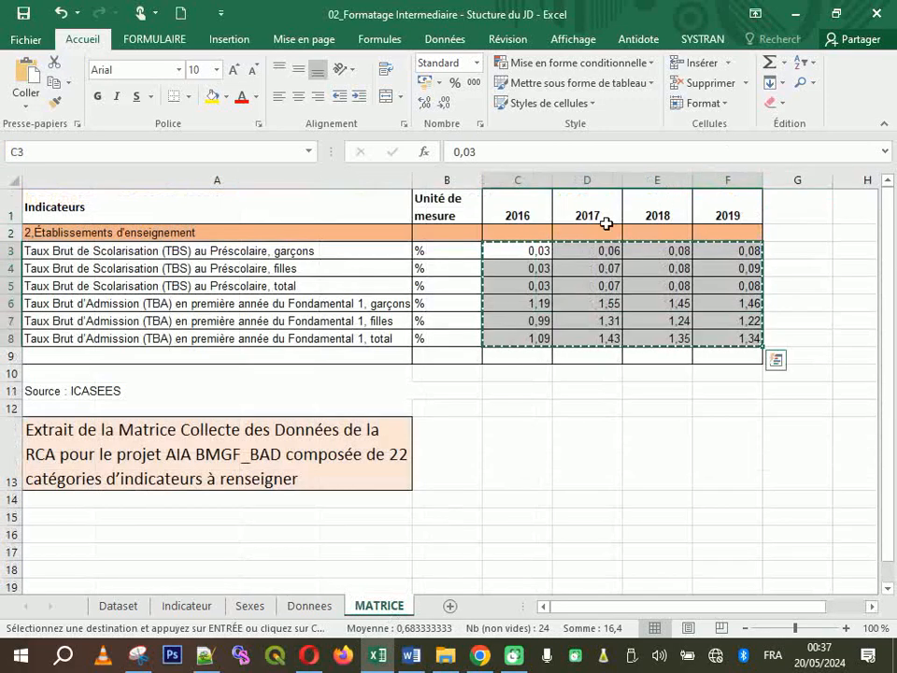
left_click_drag(522, 216, 704, 207)
key("ctrl+c")
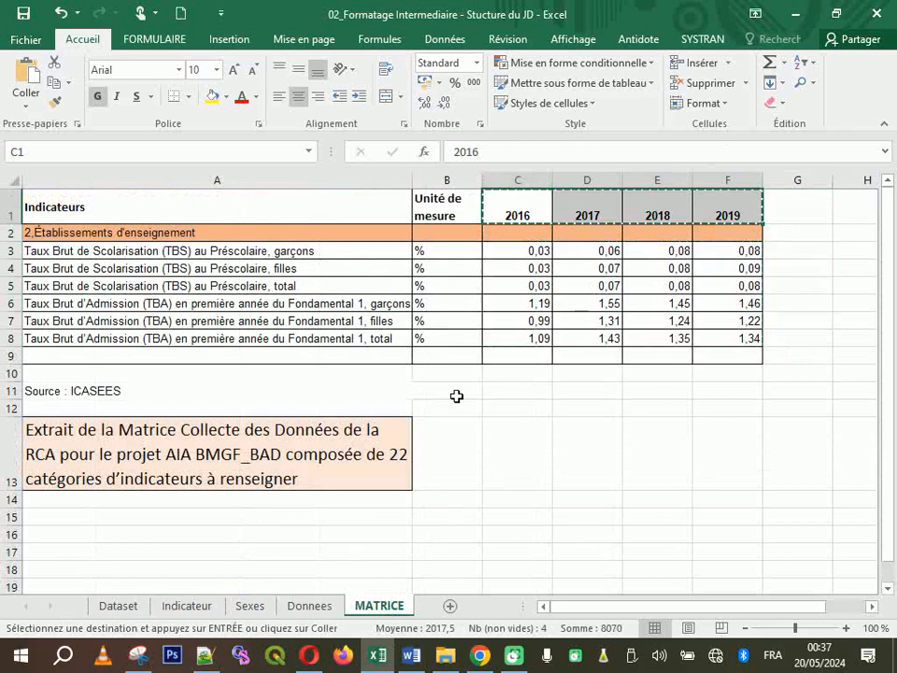
left_click(329, 612)
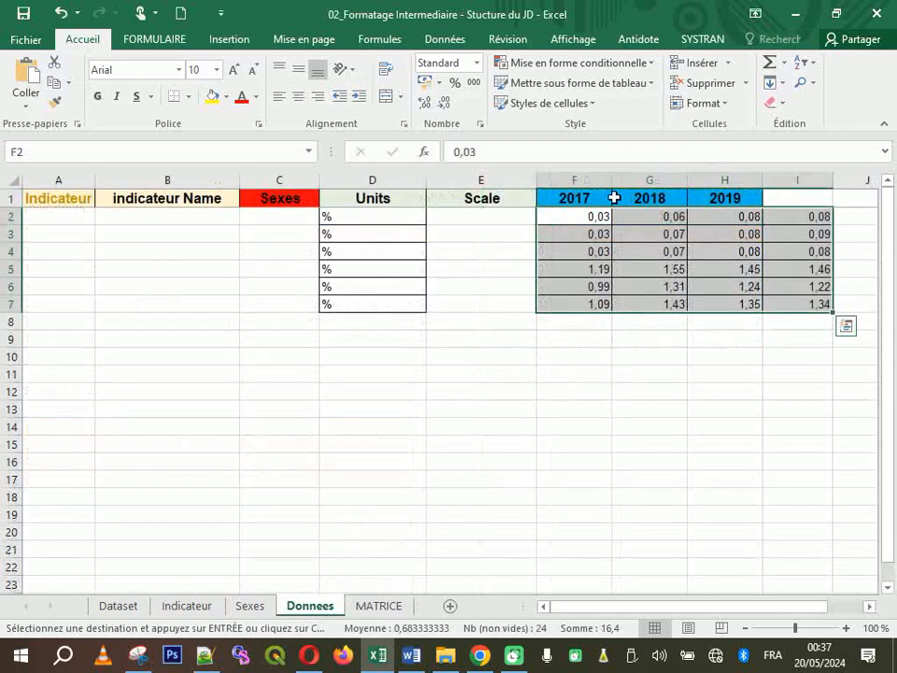
left_click(566, 197)
key("ctrl+v")
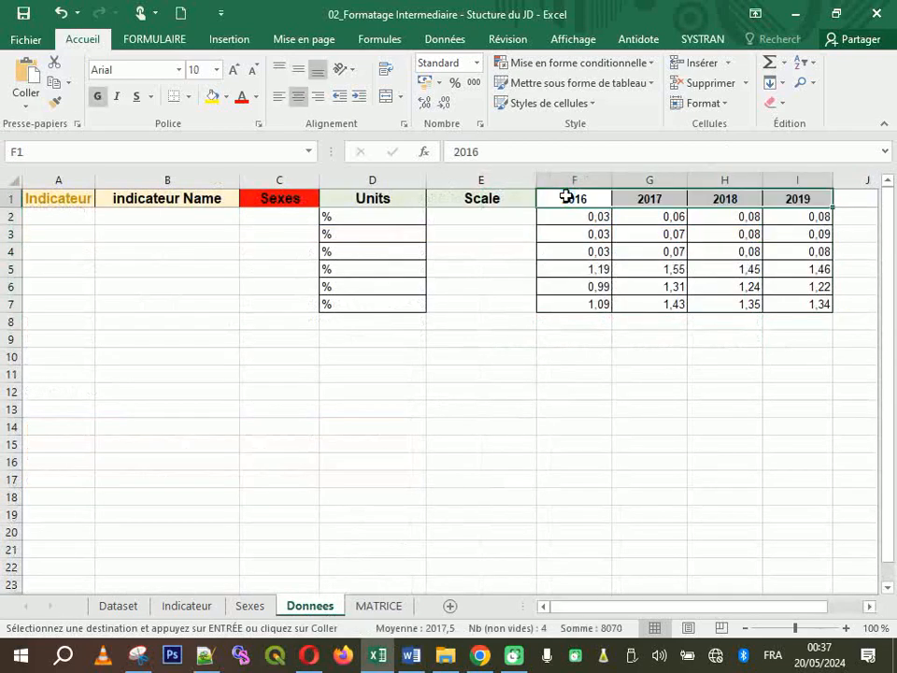
Fill the Scale column of the Donnees sheet, E2:E7, with the value 1
left_click(480, 217)
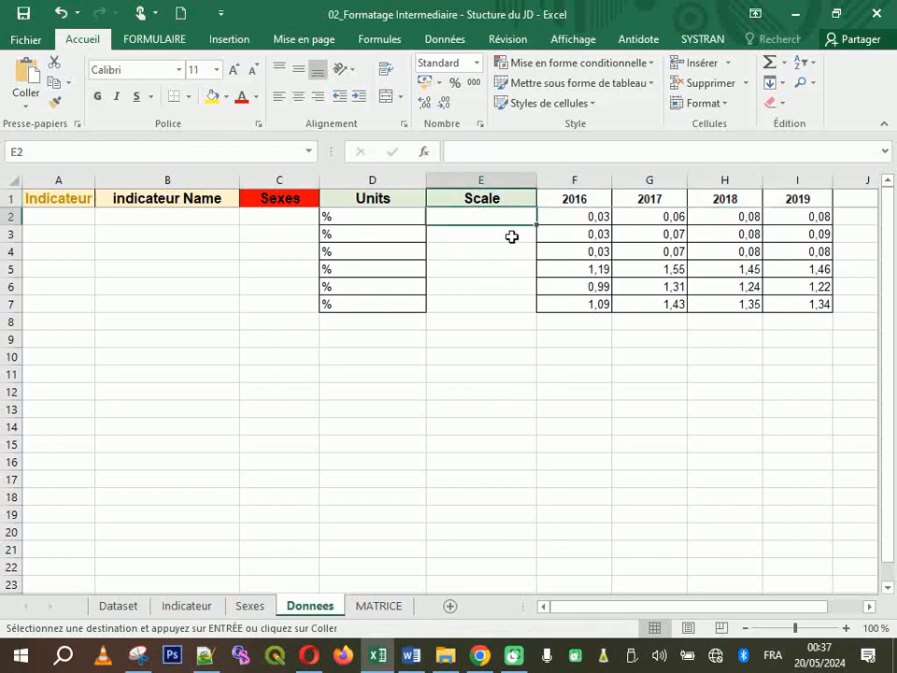
type("1")
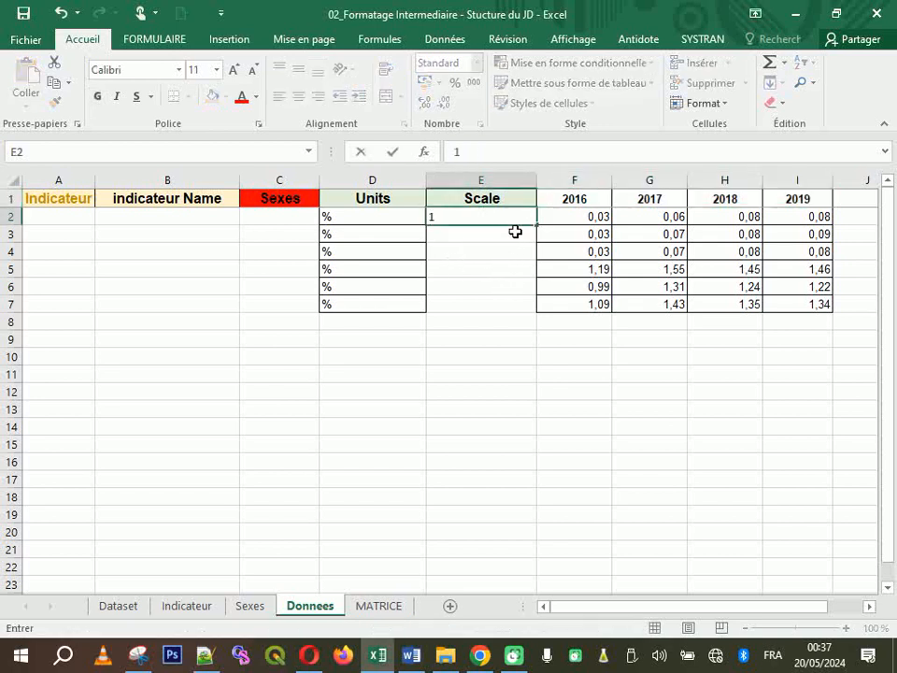
key("Return")
type("1")
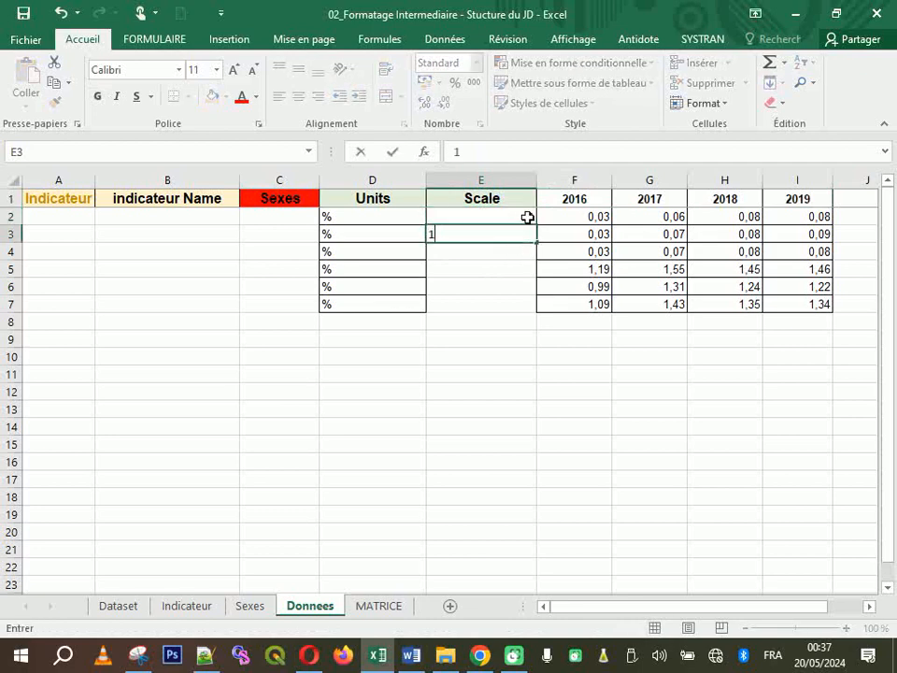
left_click(516, 199)
left_click_drag(526, 216, 520, 242)
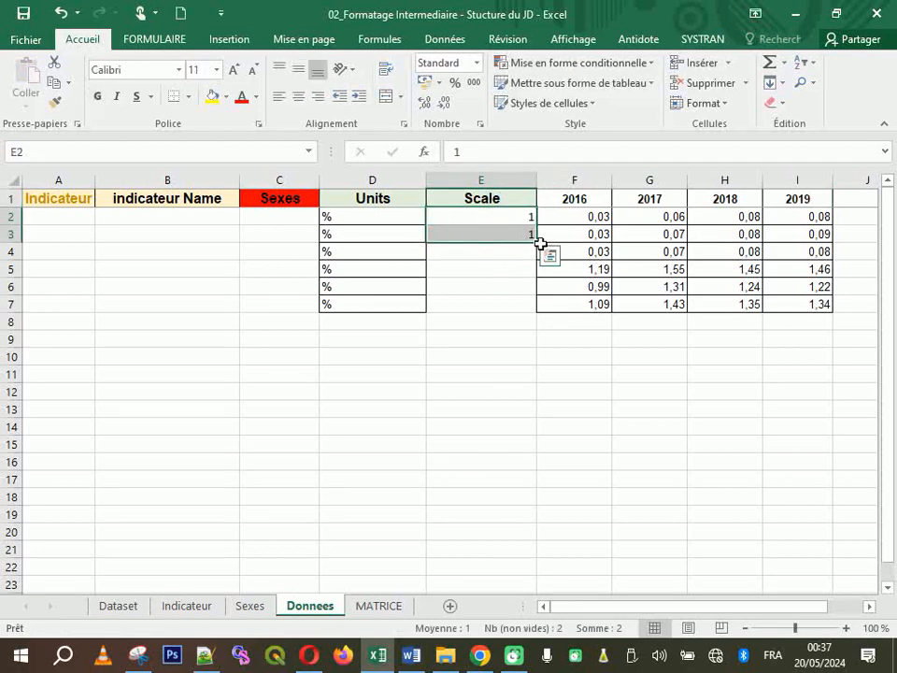
double_click(537, 242)
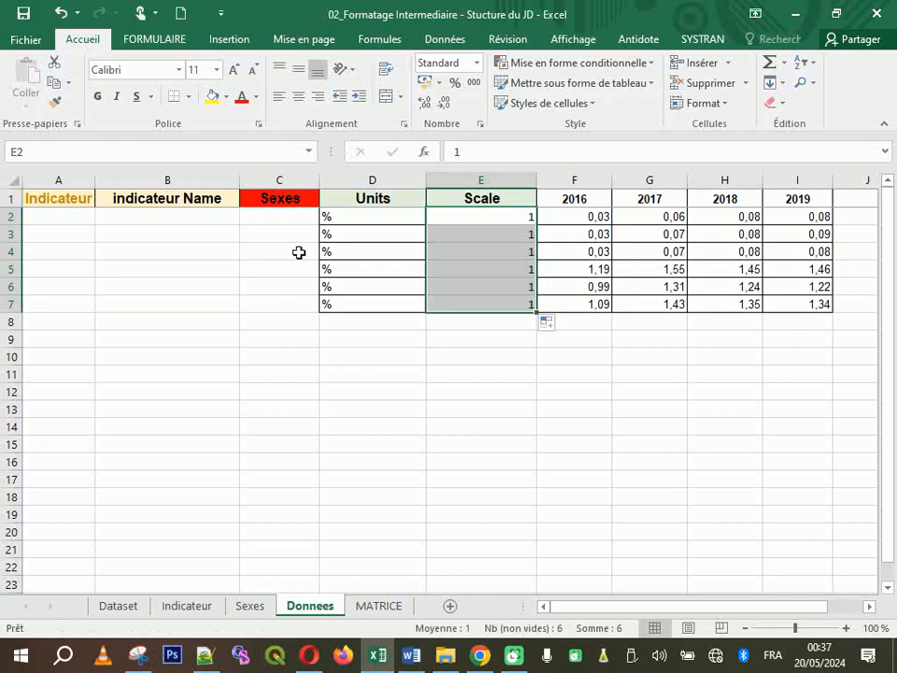
Check the sex categories in MATRICE and enter Garçons, Filles and Total as names in B2:B4 of the Sexes sheet
left_click(247, 607)
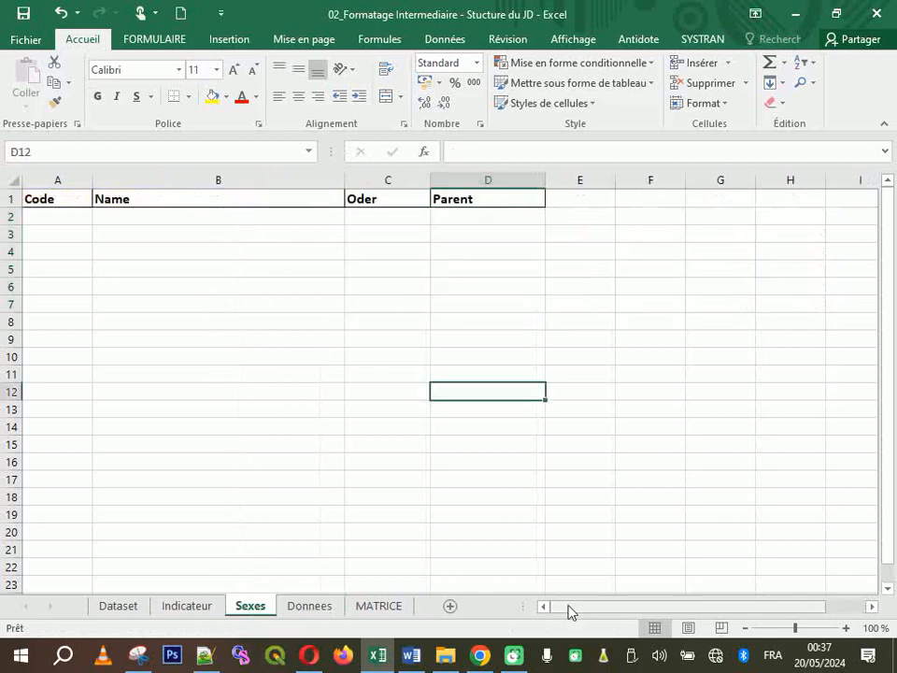
left_click(380, 604)
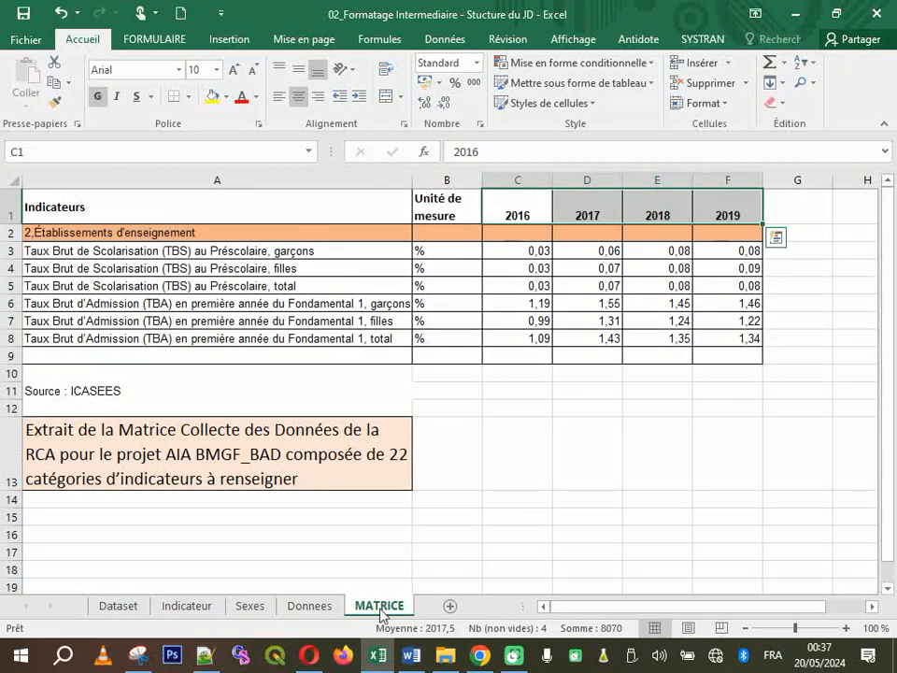
left_click(249, 608)
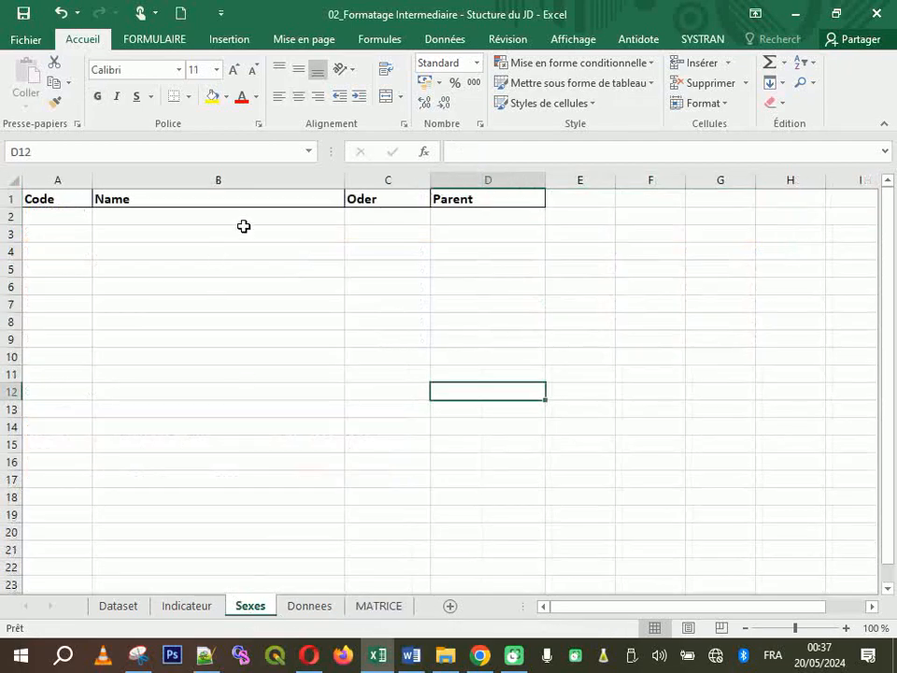
left_click(244, 220)
type("G")
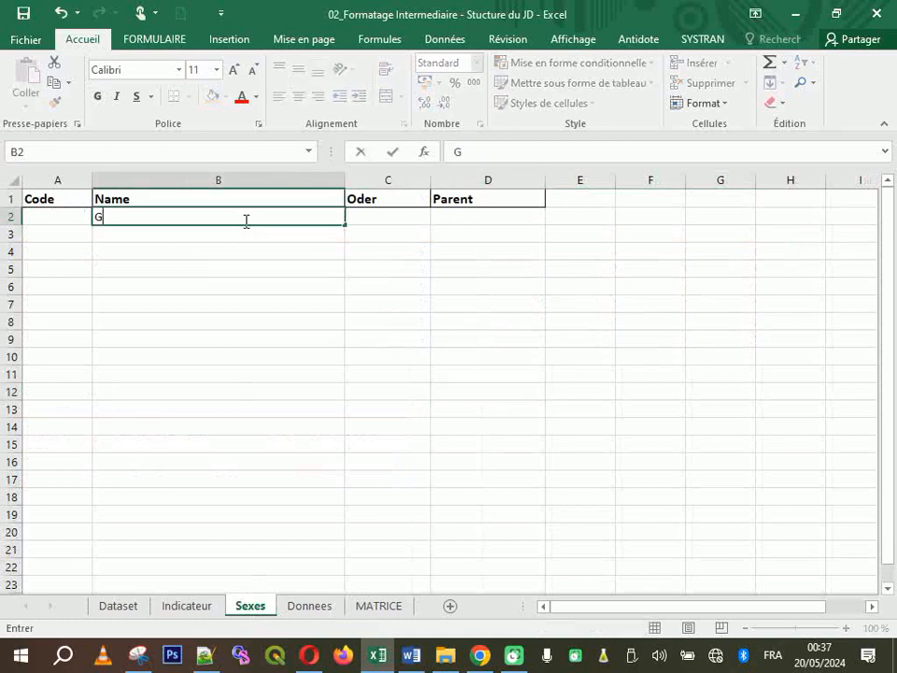
type("arçons")
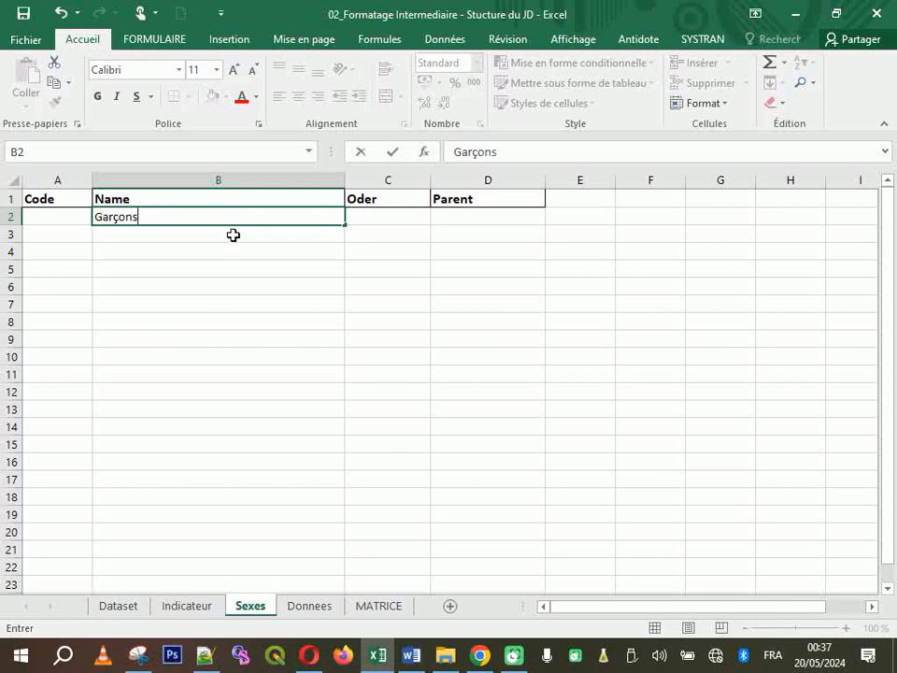
key("Return")
type("Filles")
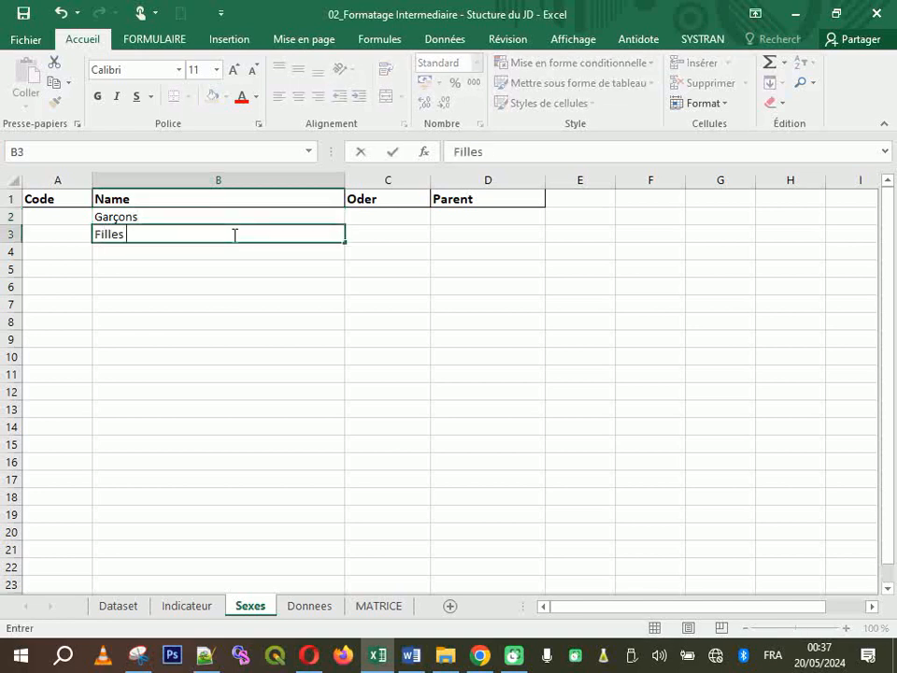
left_click(115, 244)
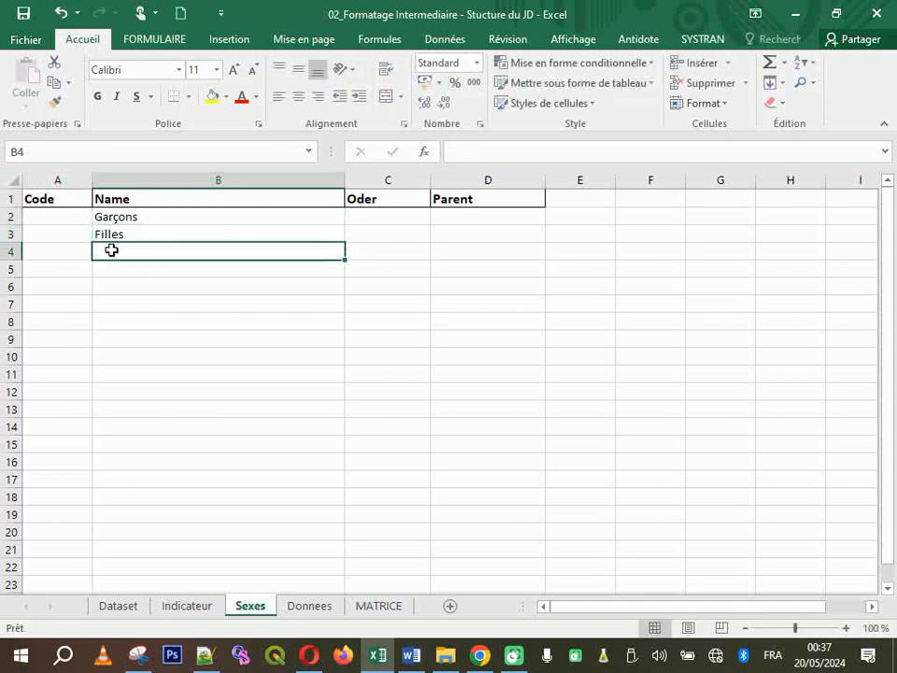
type("Total")
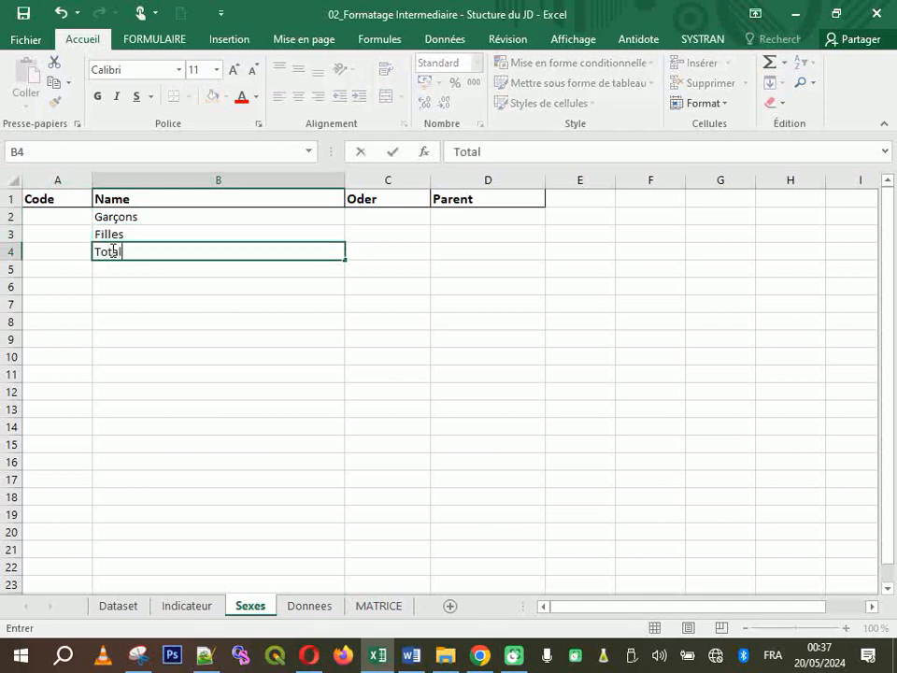
Enter the codes G, F and T for Garçons, Filles and Total in A2:A4 of the Sexes sheet
left_click(69, 223)
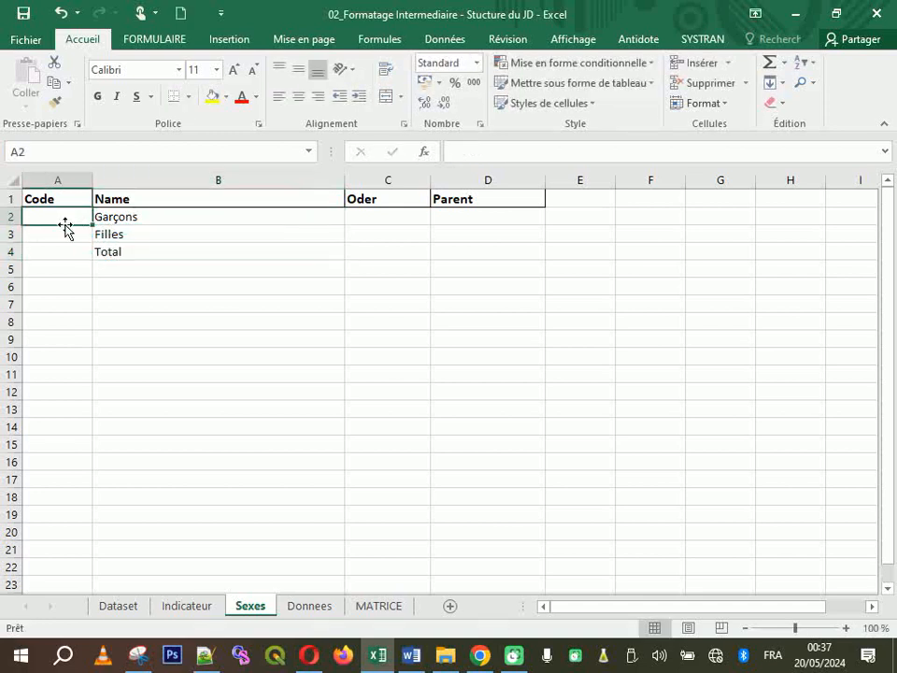
type("G")
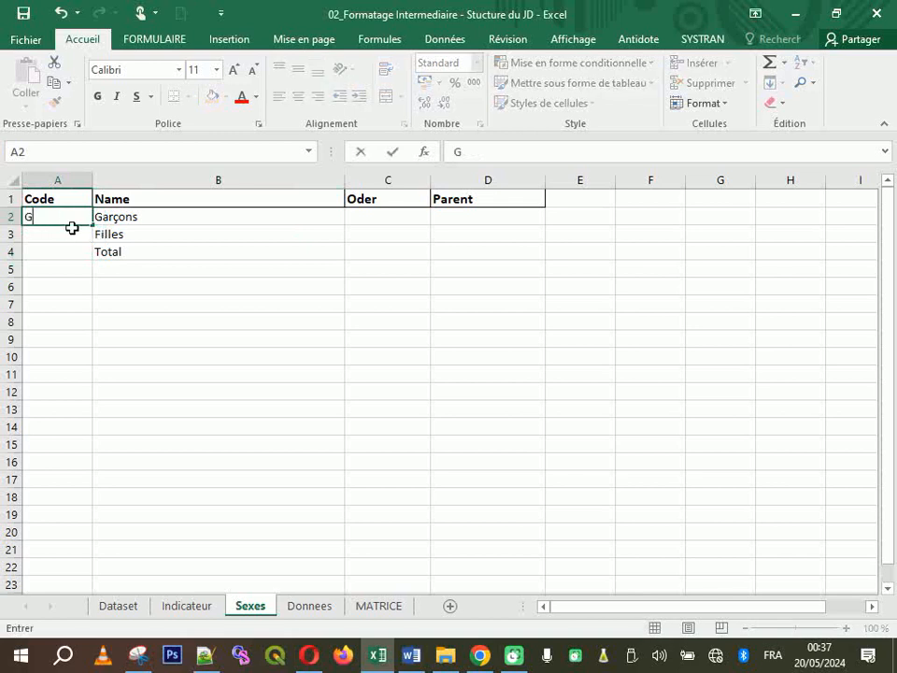
left_click(68, 236)
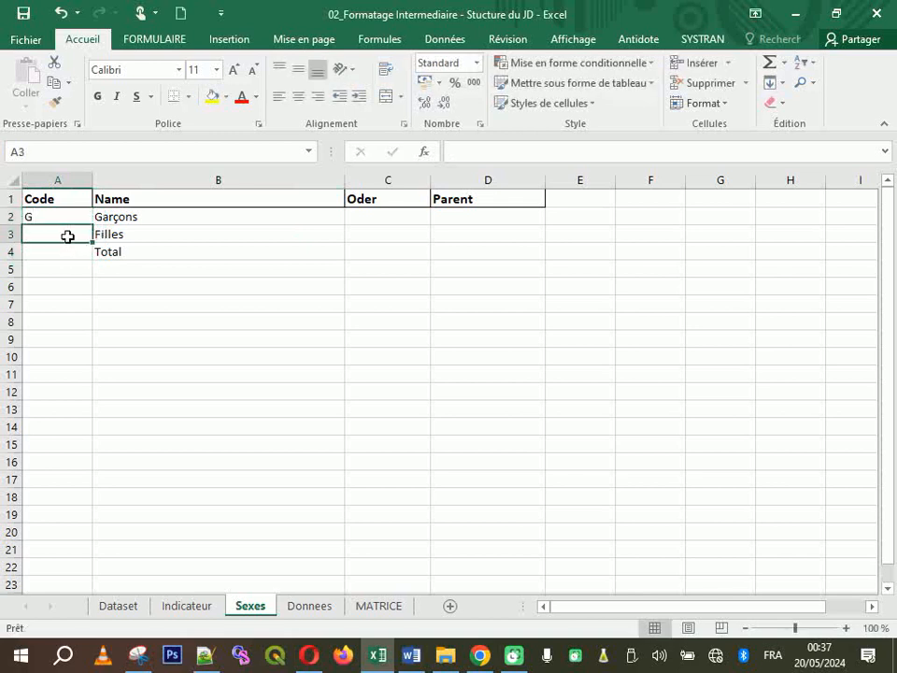
type("F")
left_click(71, 253)
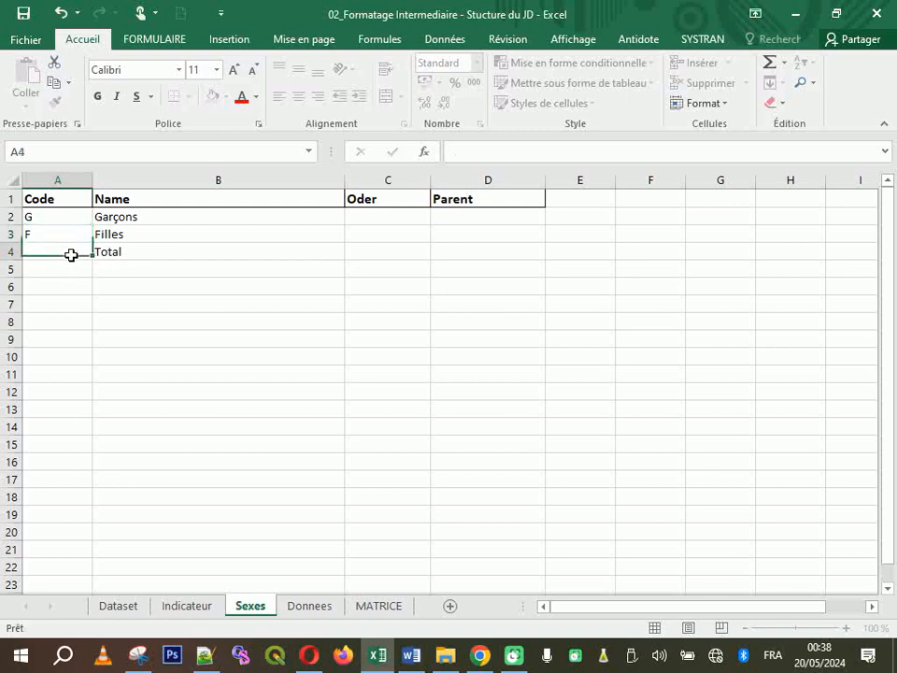
type("T")
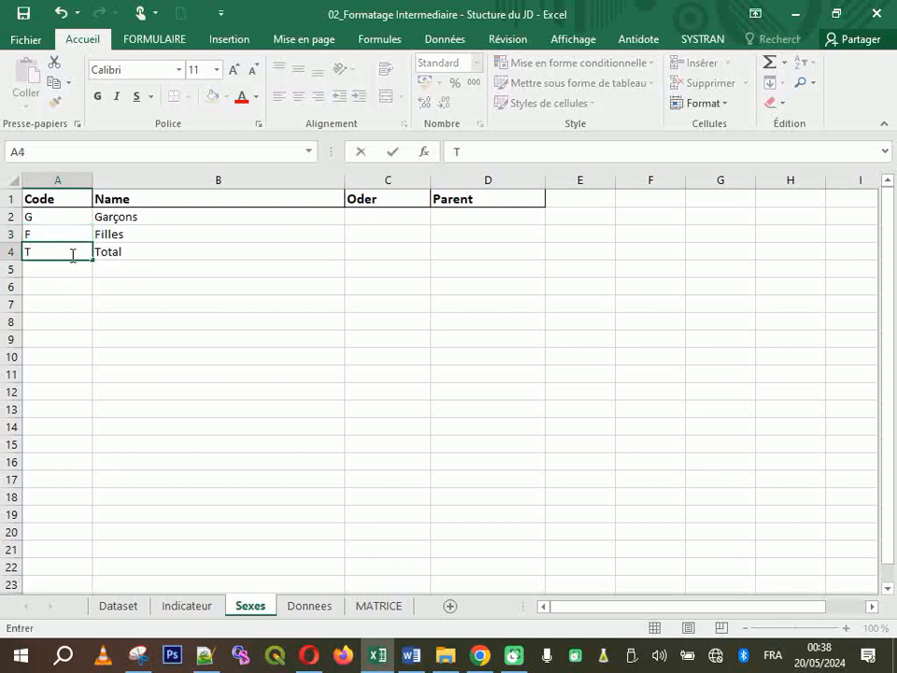
left_click(123, 251)
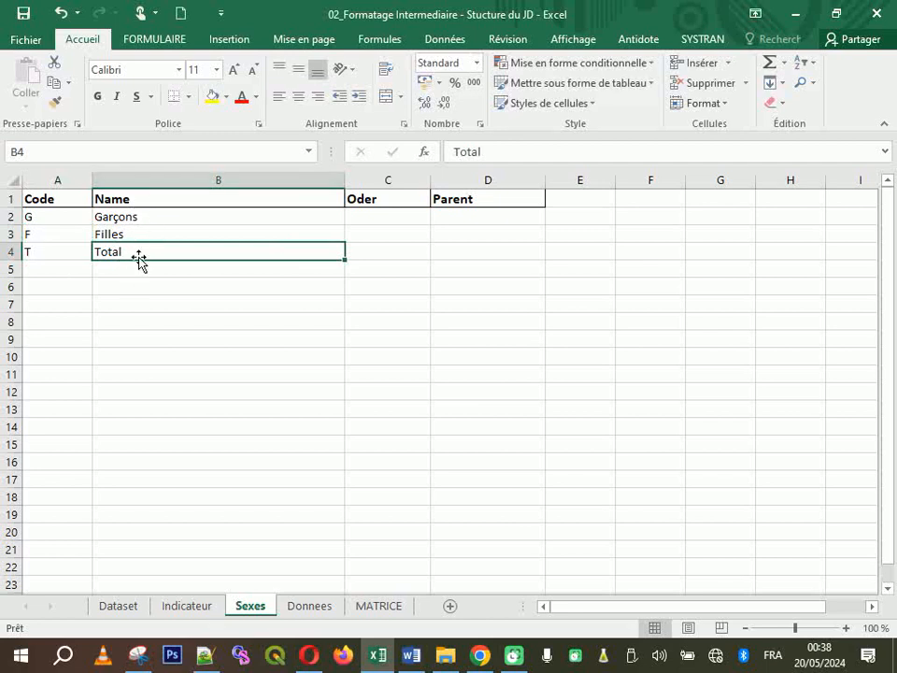
Set T as the Parent of Garçons and Filles in D2:D3 of the Sexes sheet
left_click(464, 218)
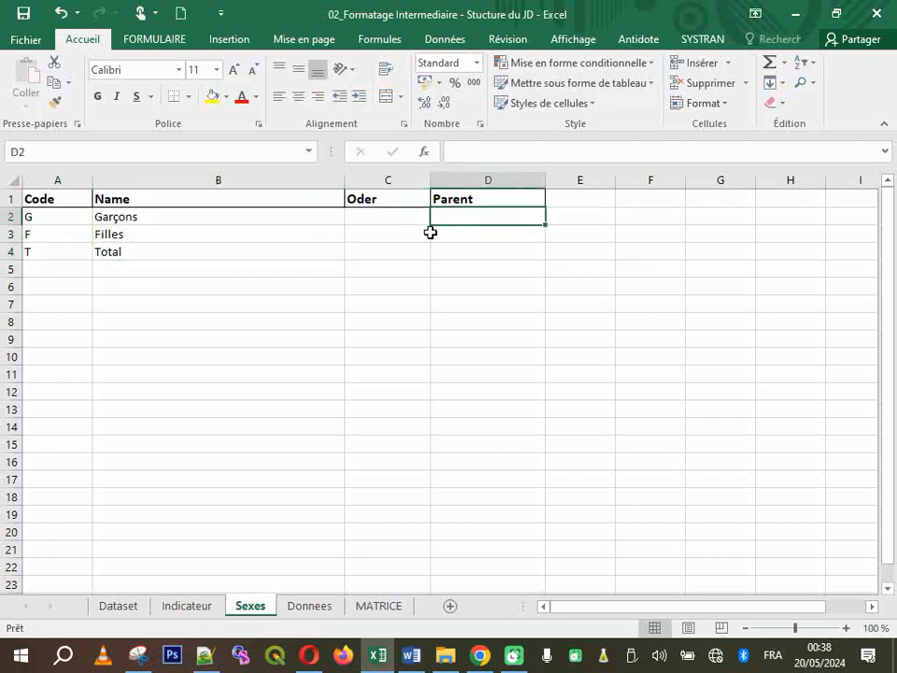
type("T")
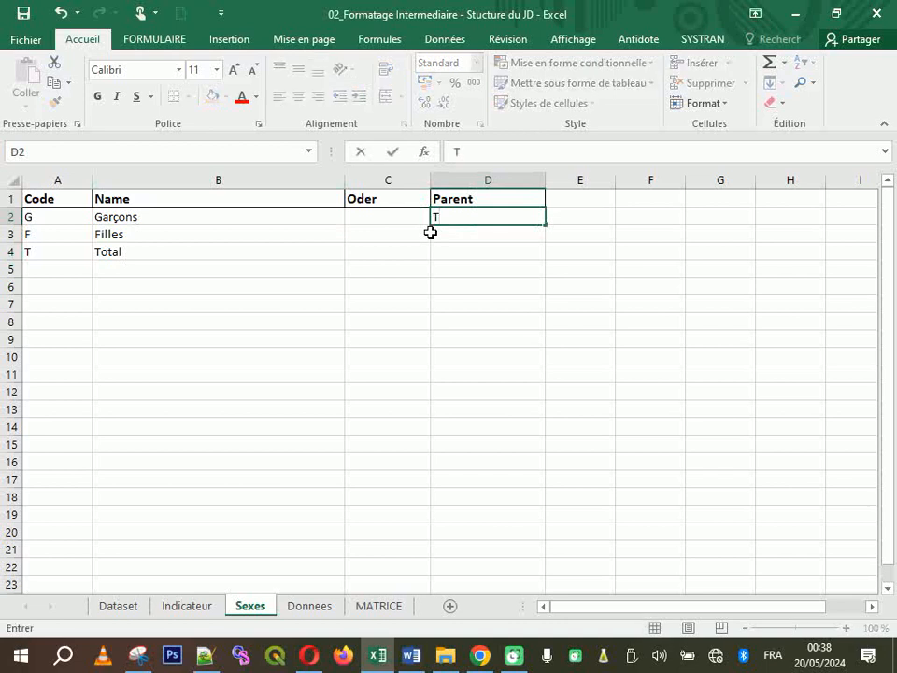
left_click(487, 240)
type("T")
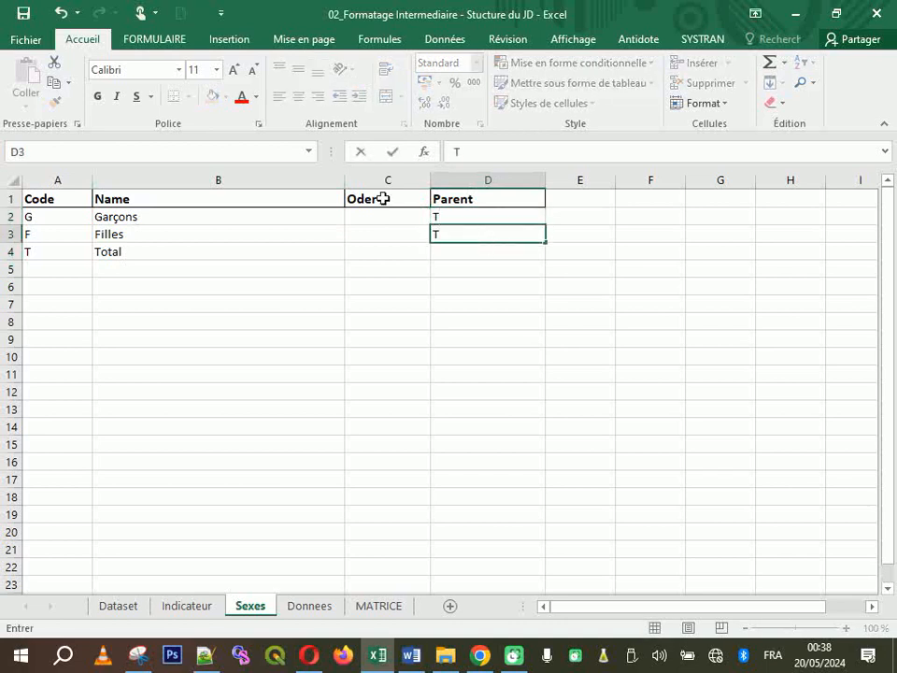
Enter 1, 1 and 2 in the Oder cells C2:C4 of the Sexes sheet
left_click(410, 214)
type("1")
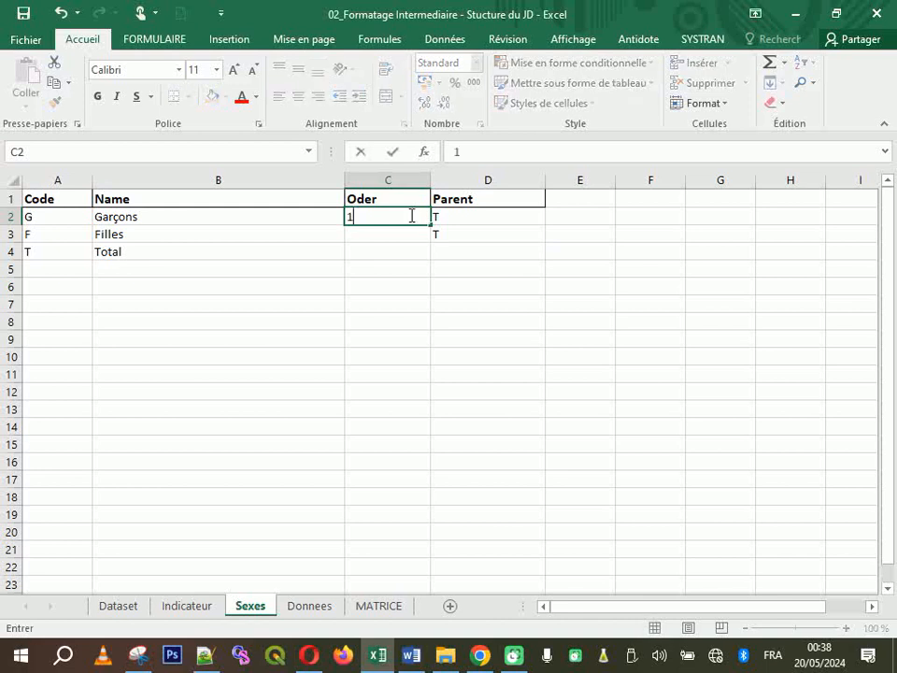
left_click(383, 237)
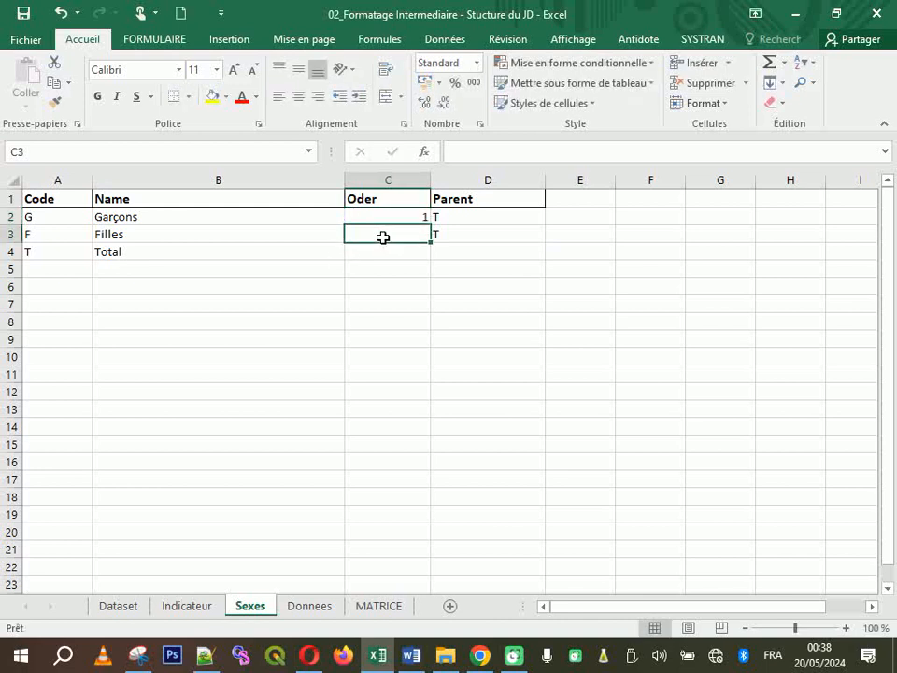
type("1")
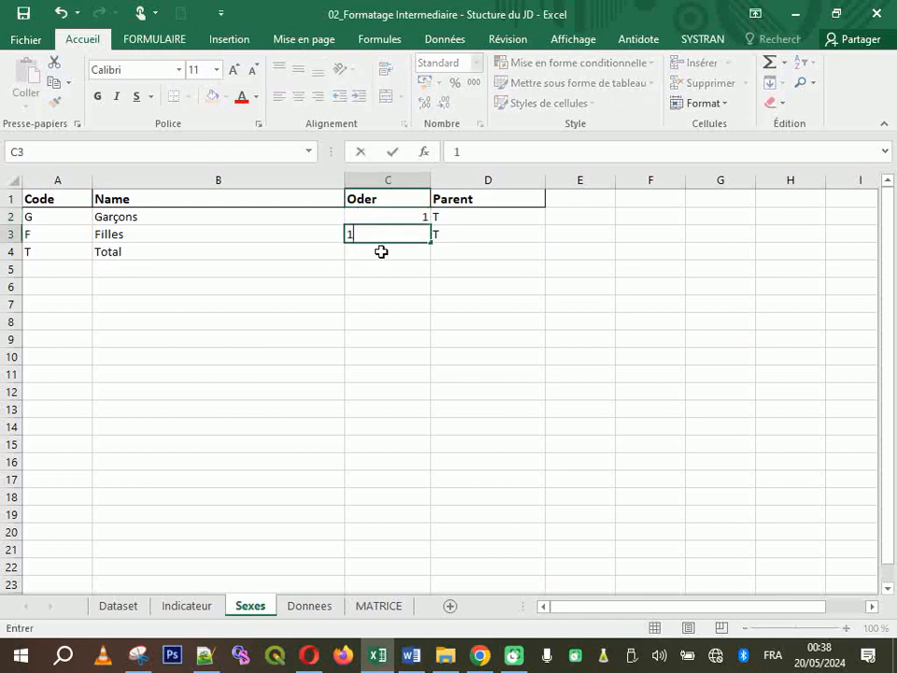
left_click(383, 251)
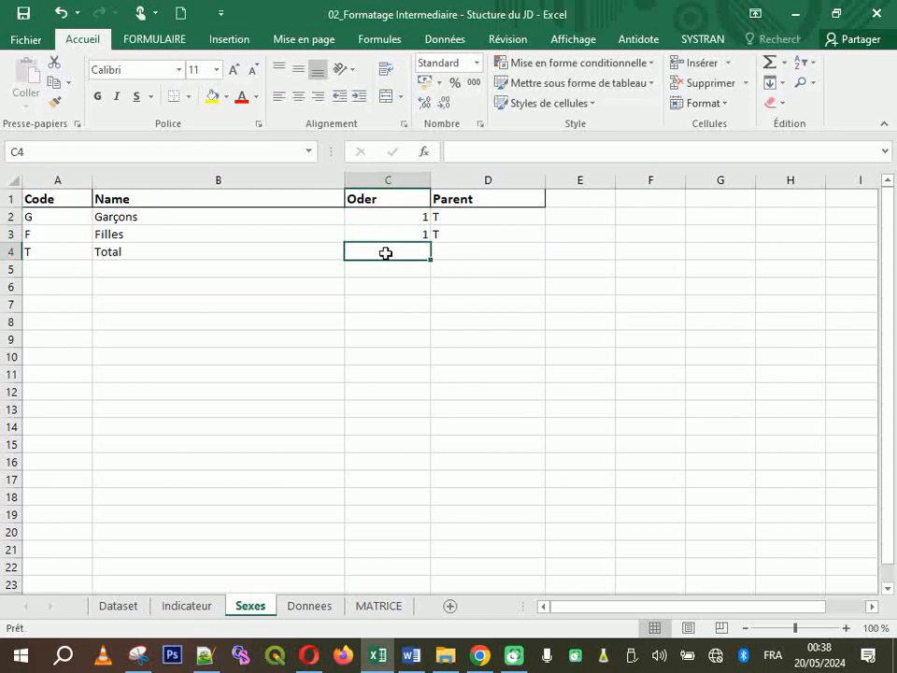
type("2")
left_click(359, 322)
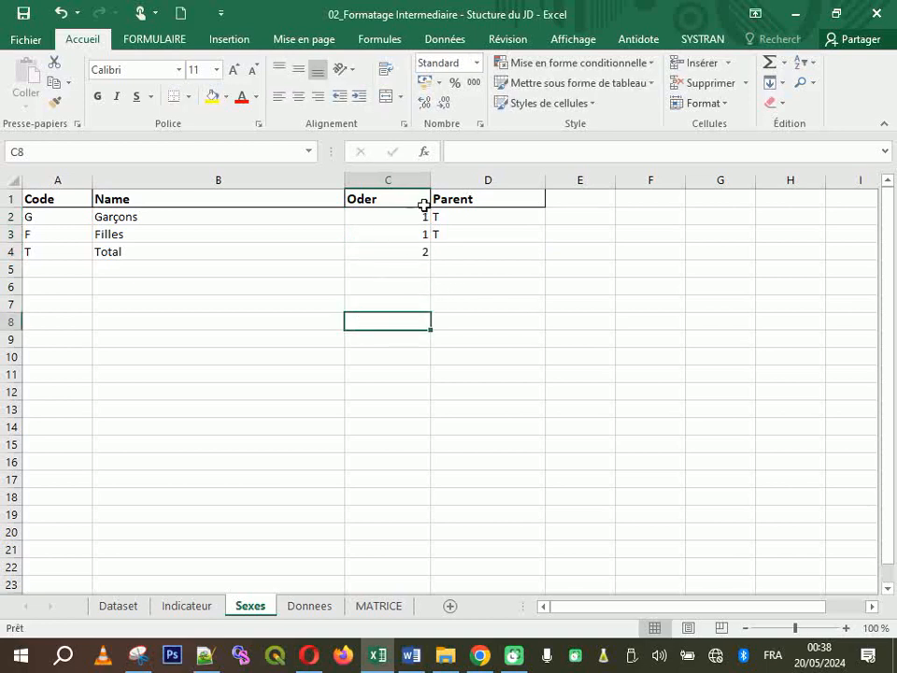
Correct the Oder values in the Sexes sheet to 2 for Filles and 3 for Total
left_click(425, 235)
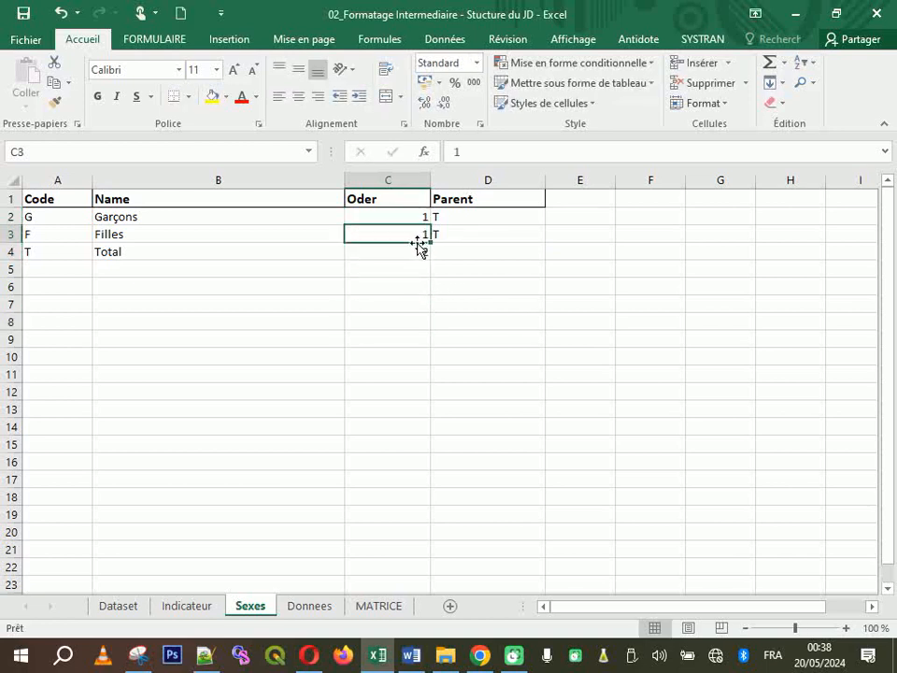
type("2")
key("Return")
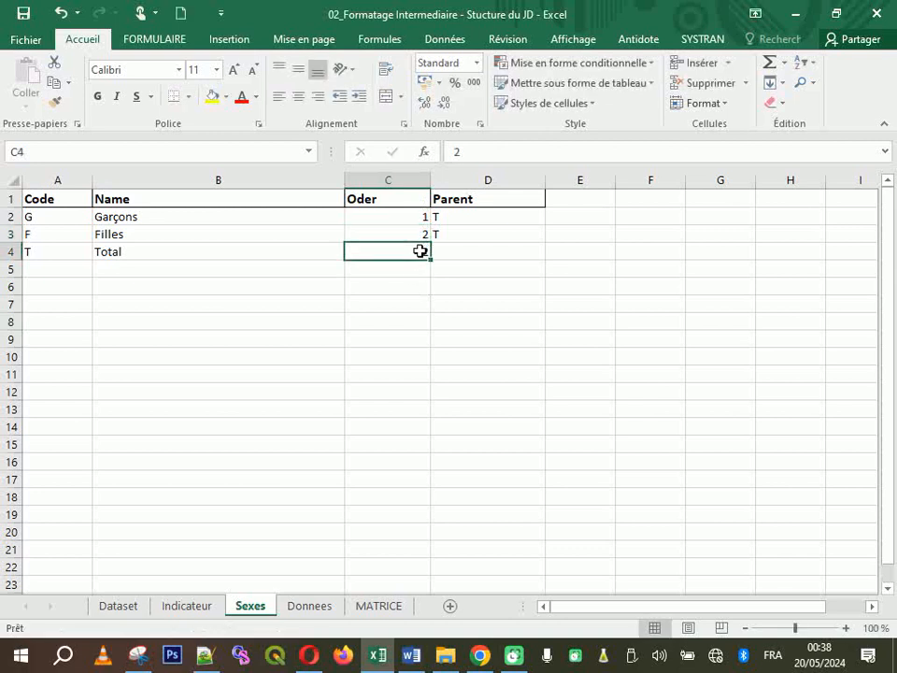
type("3")
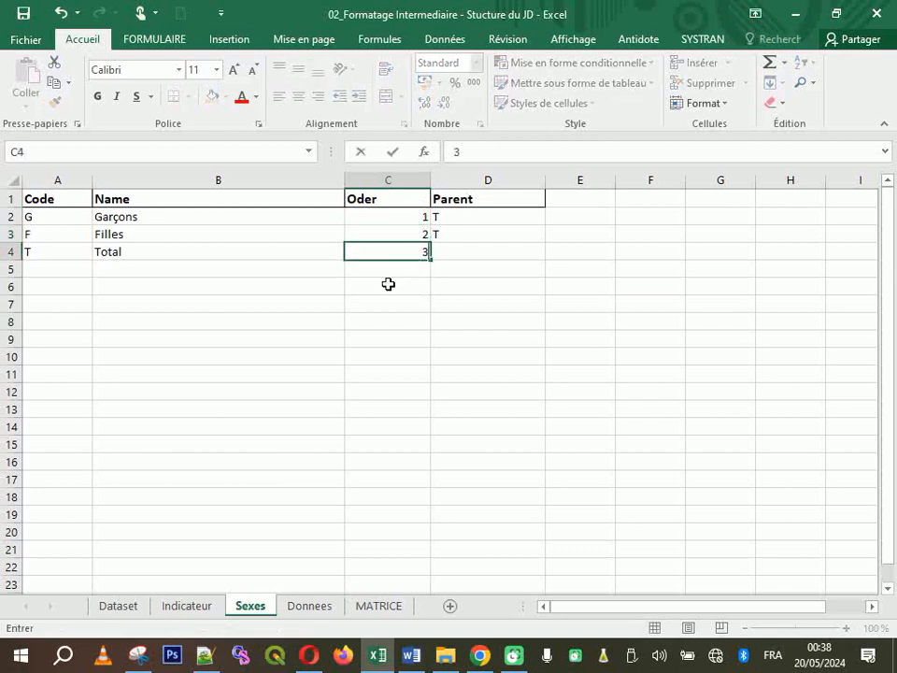
left_click(369, 319)
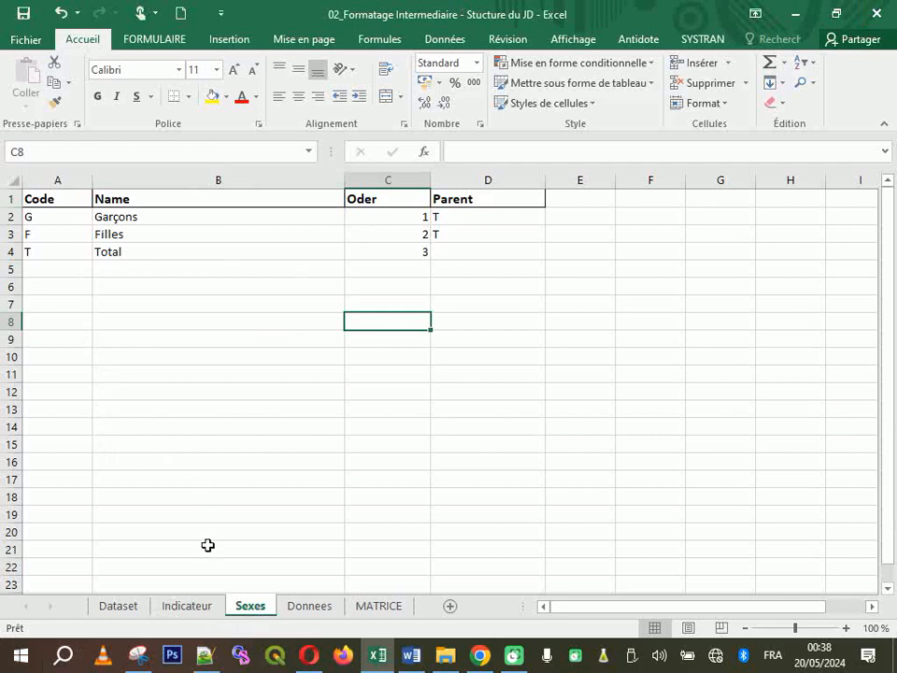
Widen the indicateur Name column of the Donnees sheet and select cell A2
left_click(310, 607)
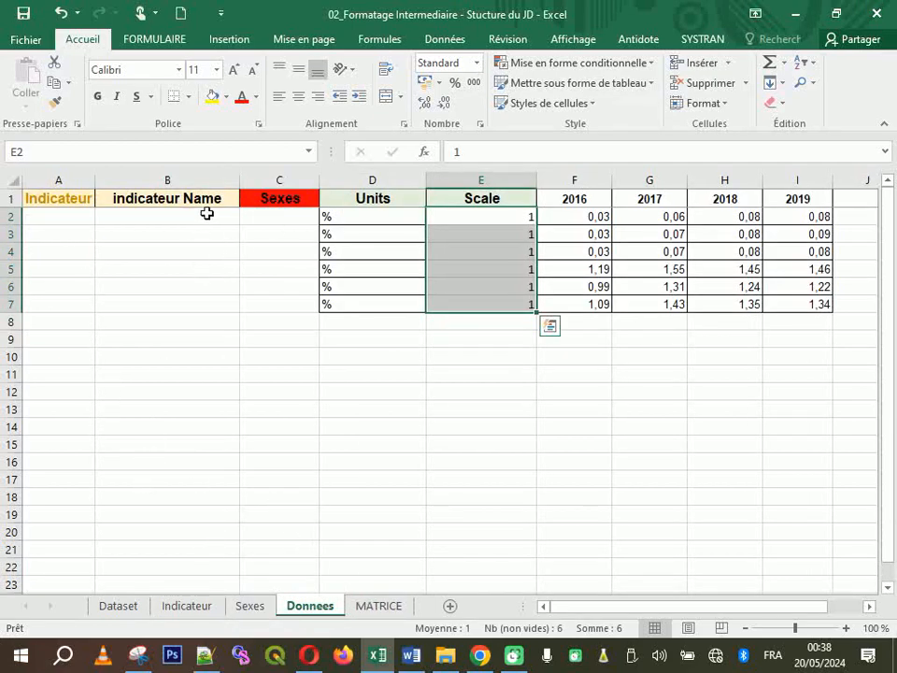
left_click_drag(240, 180, 408, 177)
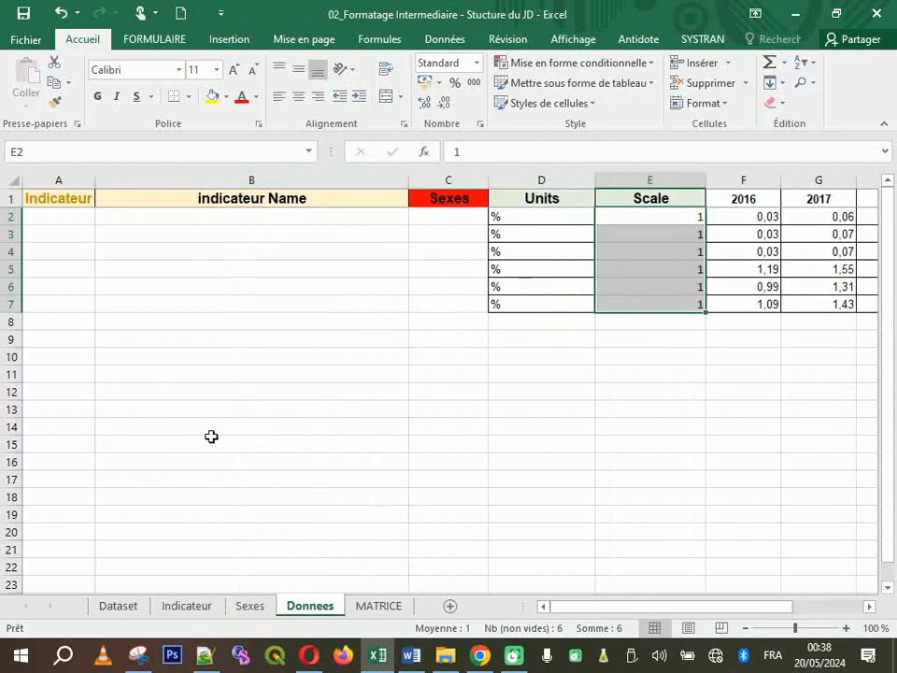
left_click(70, 214)
left_click(191, 607)
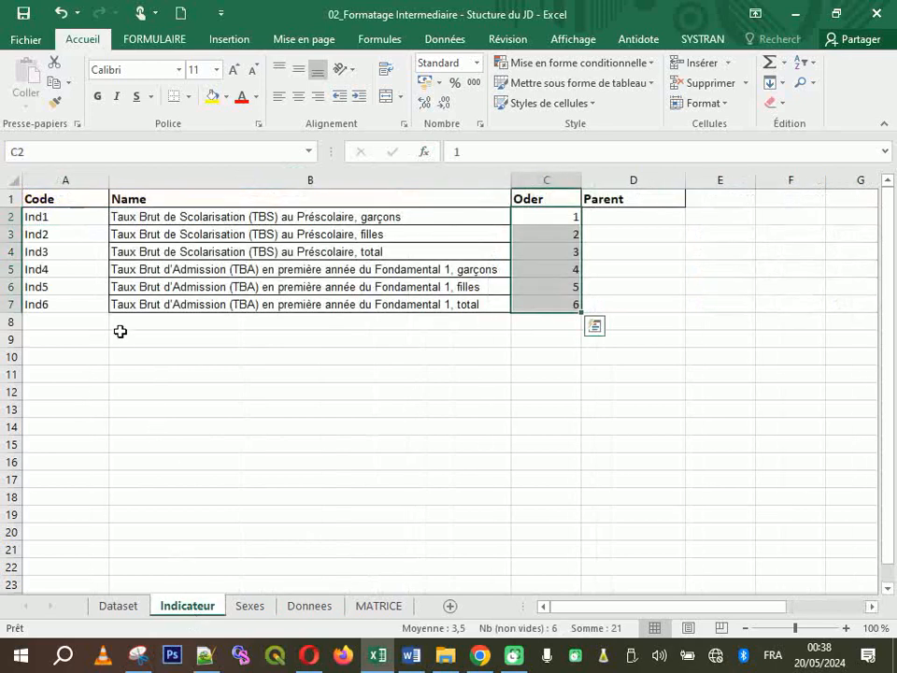
left_click_drag(76, 215, 72, 299)
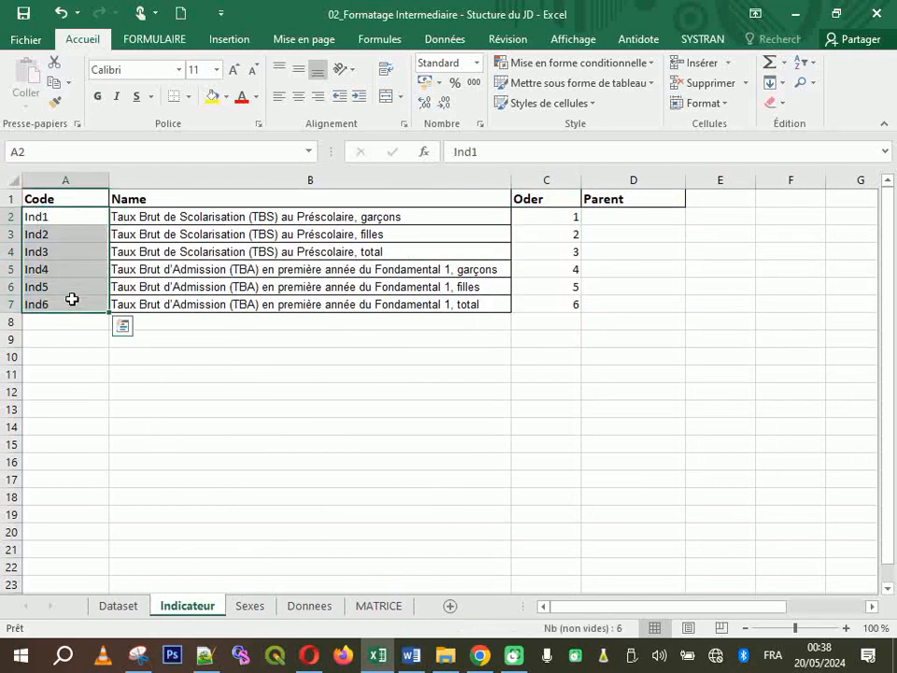
key("ctrl+c")
left_click(317, 605)
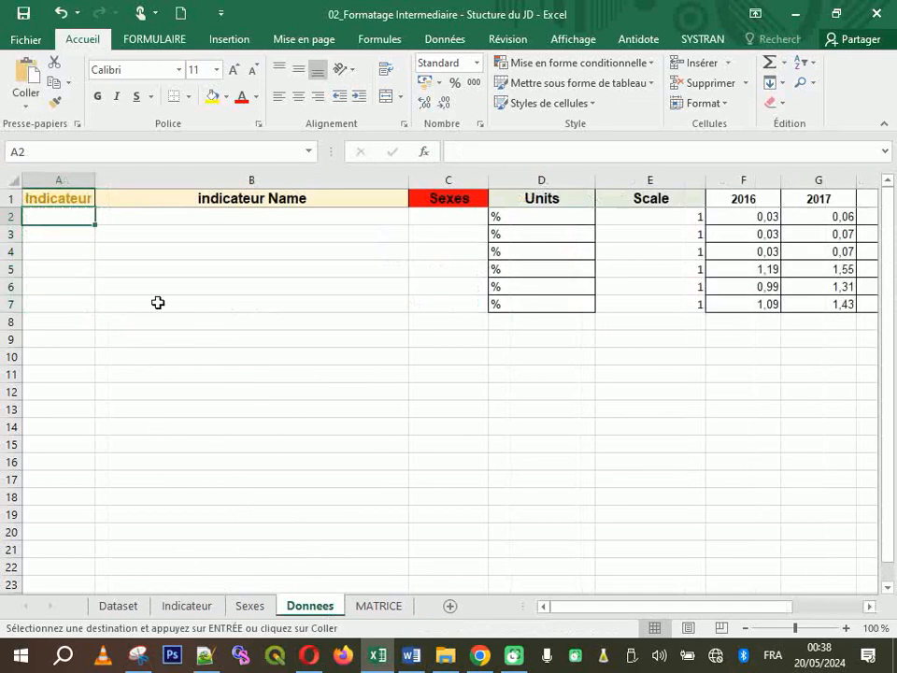
Copy the indicator codes and names from A2:B7 of the Indicateur sheet into A2:B7 of the Donnees sheet
left_click(187, 606)
left_click(70, 227)
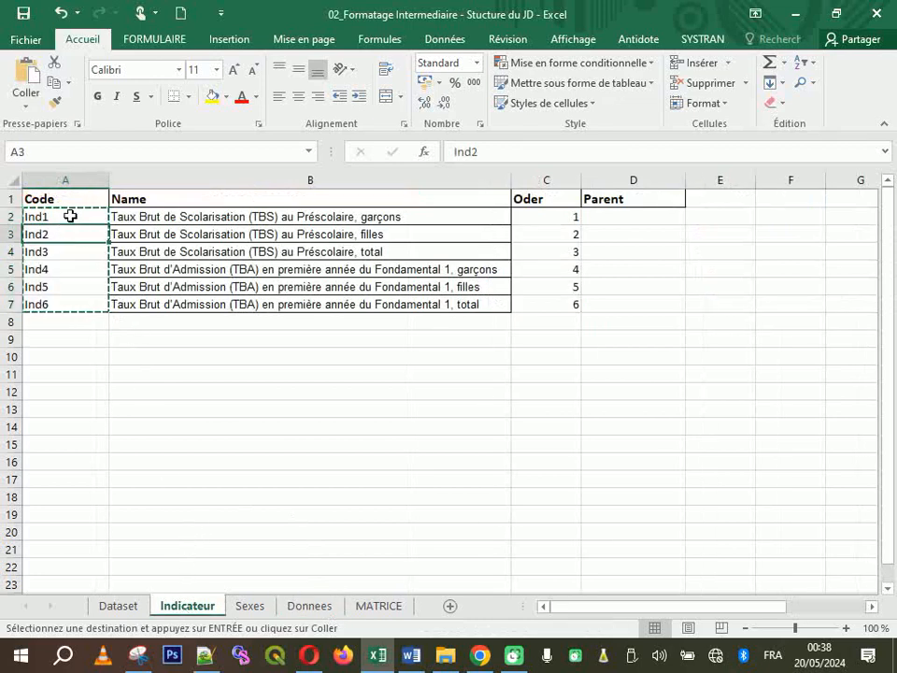
left_click_drag(70, 216, 347, 305)
key("ctrl+c")
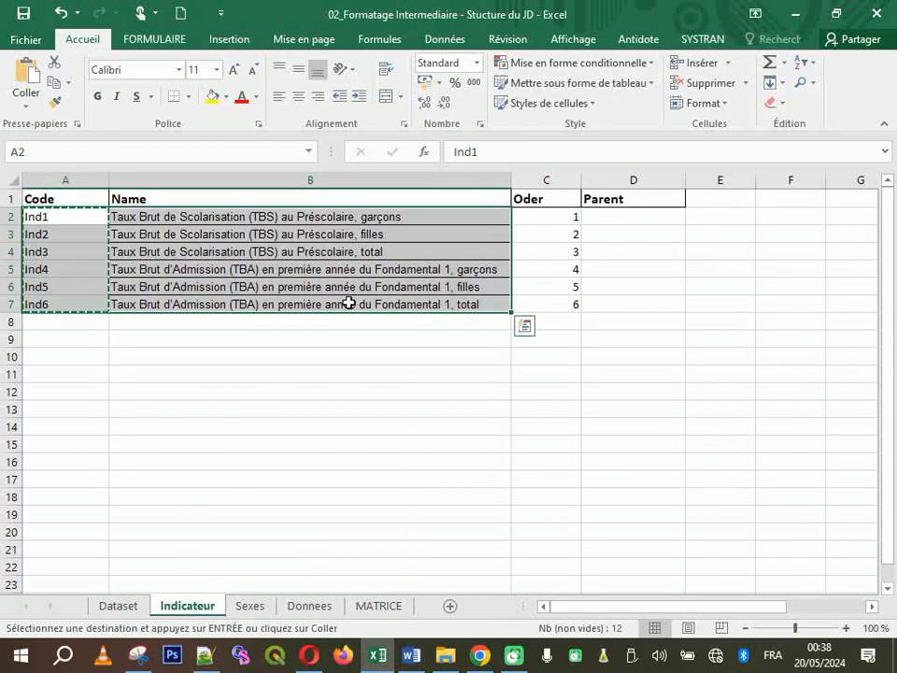
left_click(326, 609)
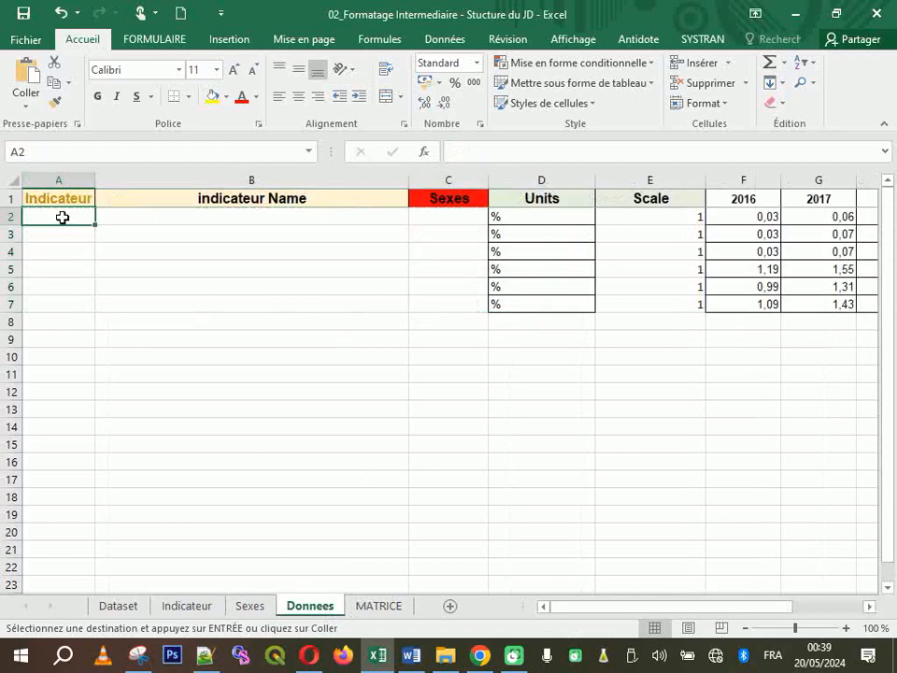
key("ctrl+v")
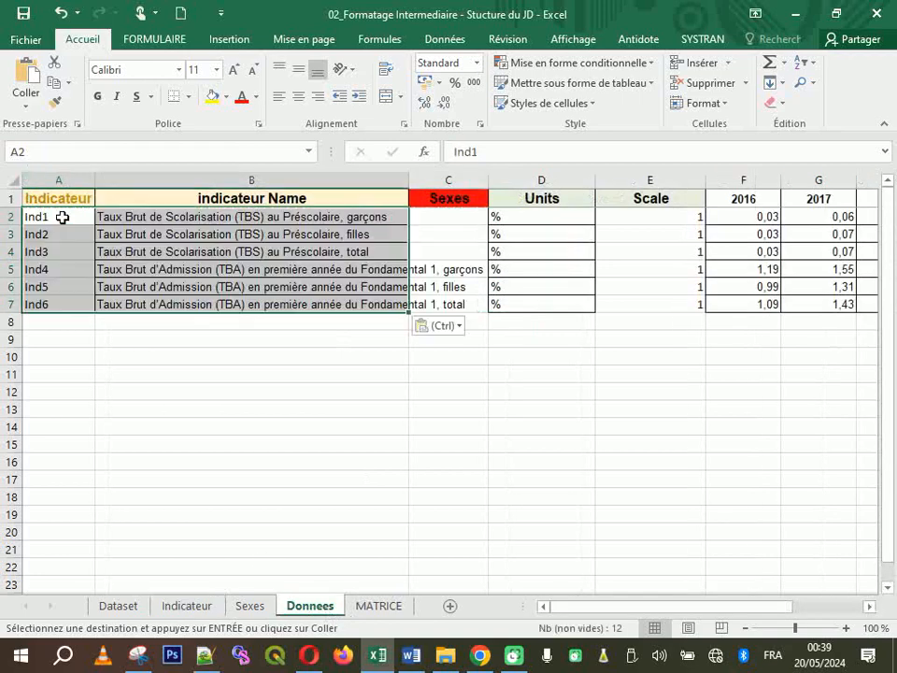
Widen the indicateur Name column further so that the longest indicator names fit inside it
left_click(454, 219)
left_click_drag(408, 181, 496, 182)
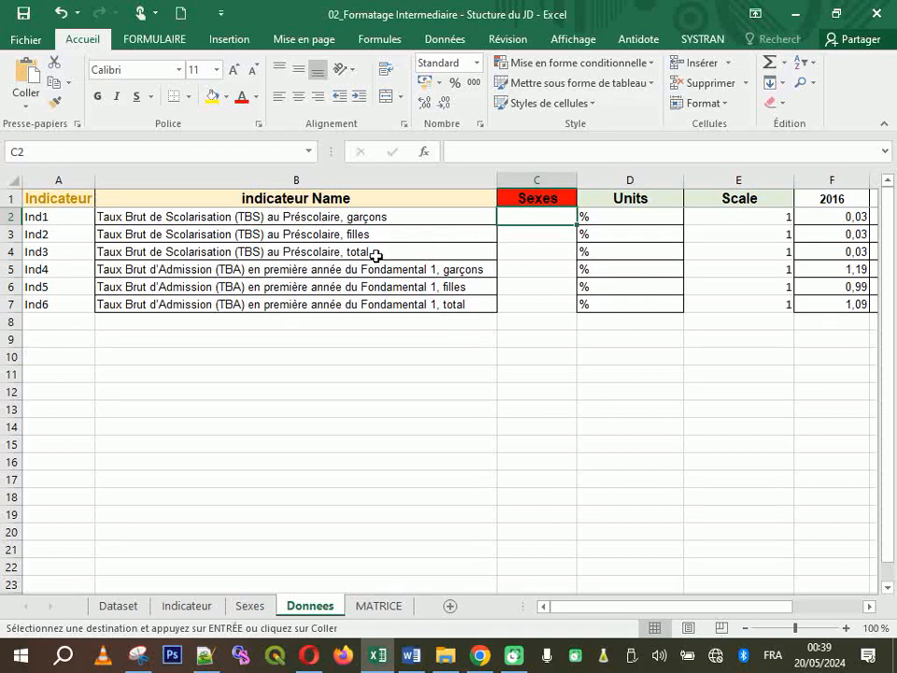
left_click_drag(417, 216, 405, 296)
key("ctrl+v")
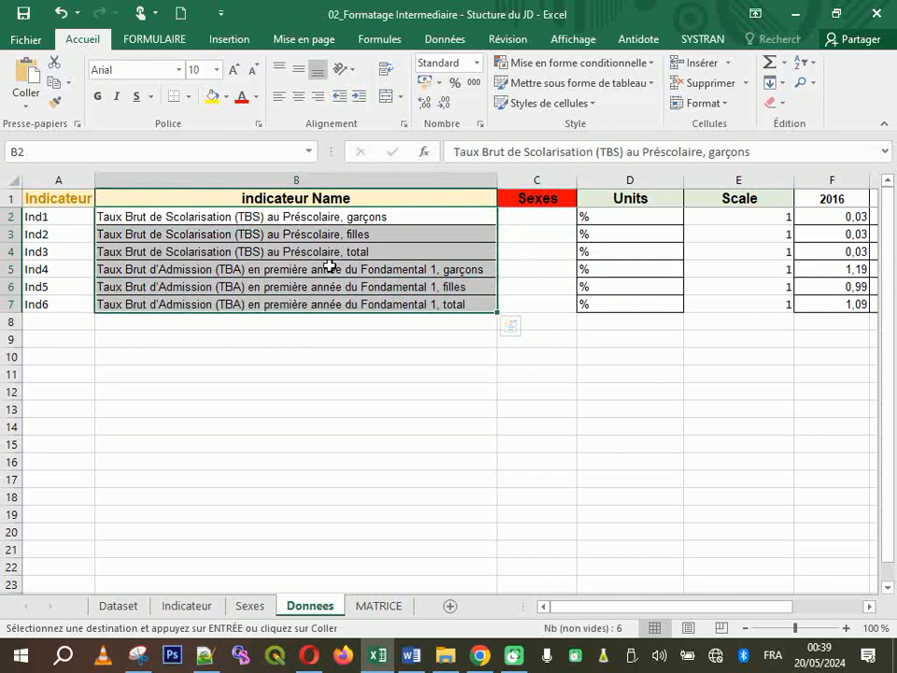
Enter the sex codes G, F and T for indicators Ind1 to Ind3 in C2:C4 of the Donnees sheet
left_click(524, 227)
left_click(526, 218)
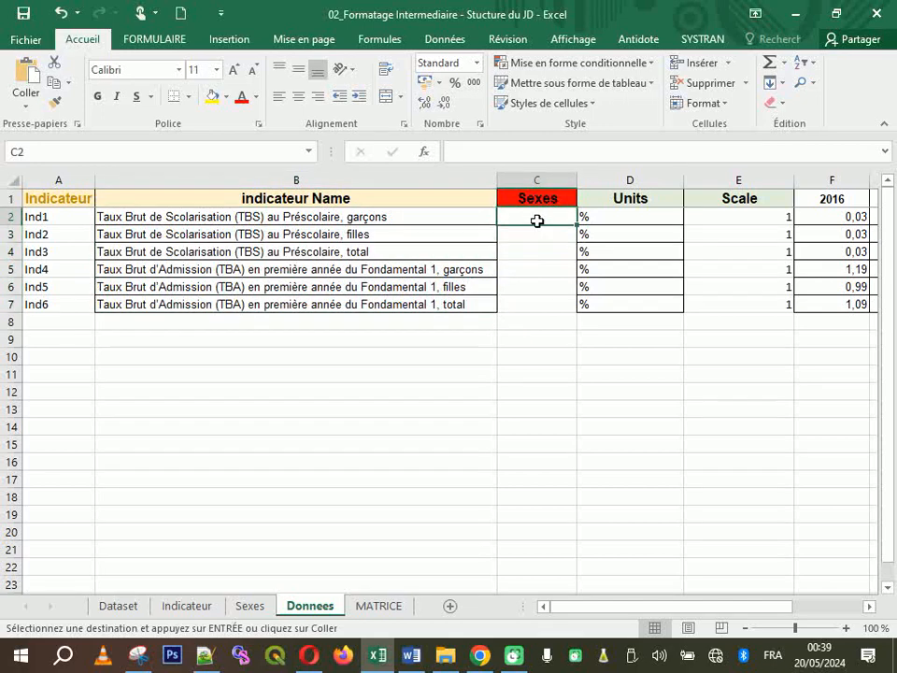
type("G")
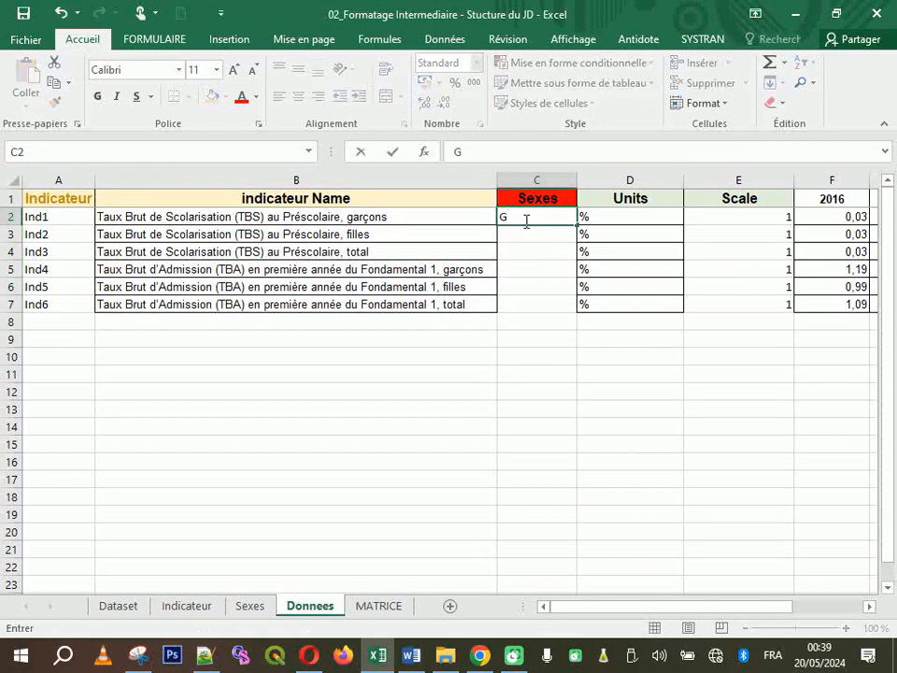
key("Return")
type("F")
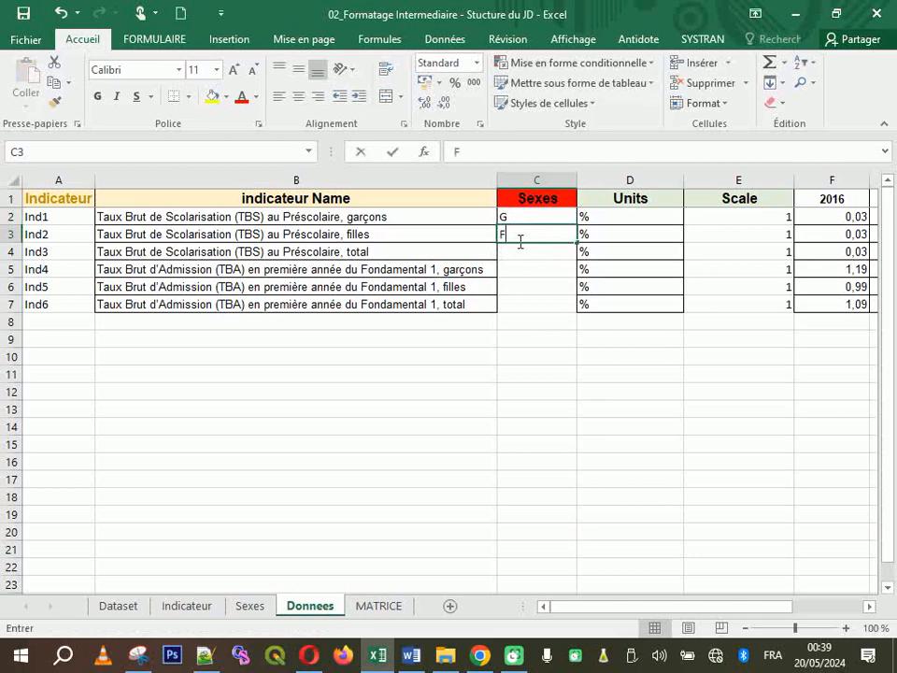
key("Return")
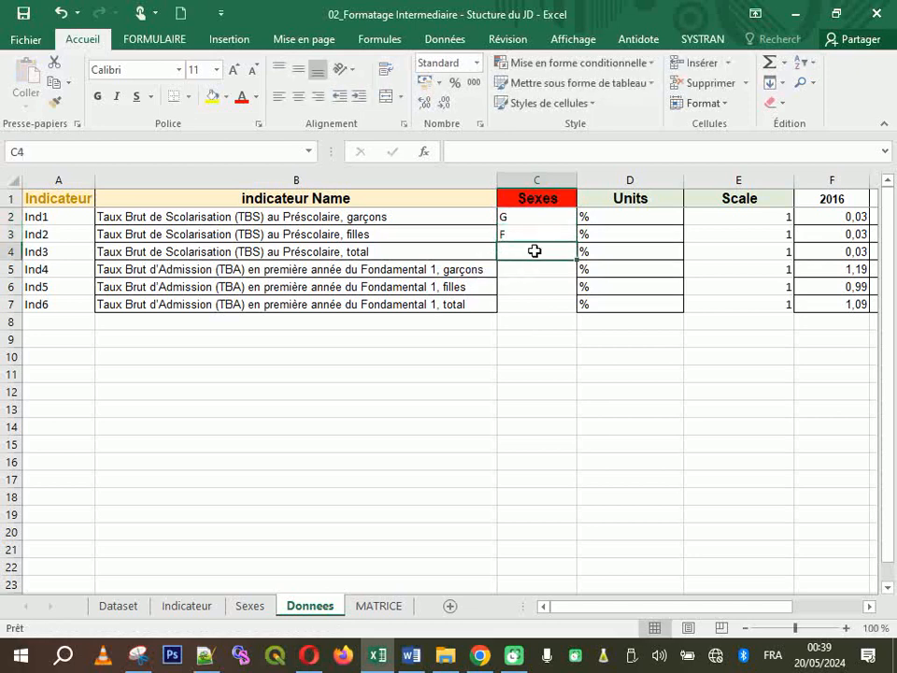
type("T")
left_click(534, 317)
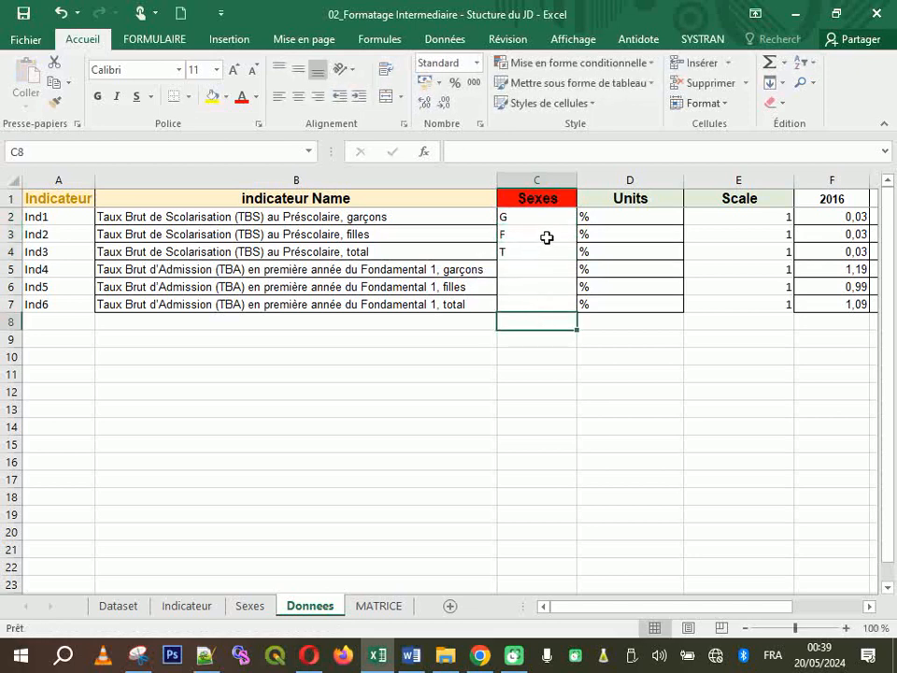
Fill the G, F, T sequence from C2:C4 down to C7 for indicators Ind4 to Ind6
left_click_drag(553, 216, 557, 245)
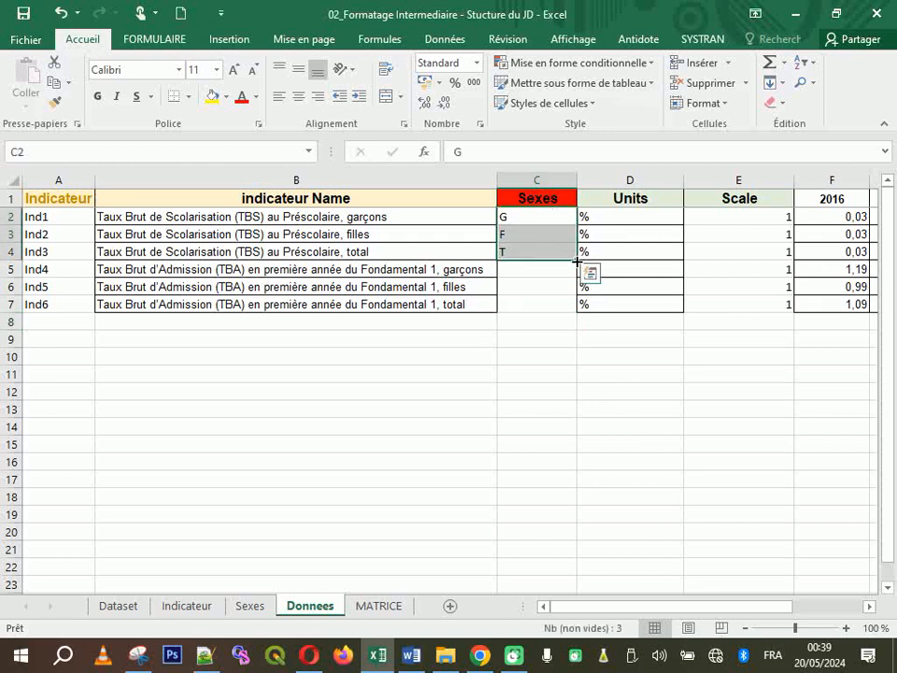
double_click(577, 260)
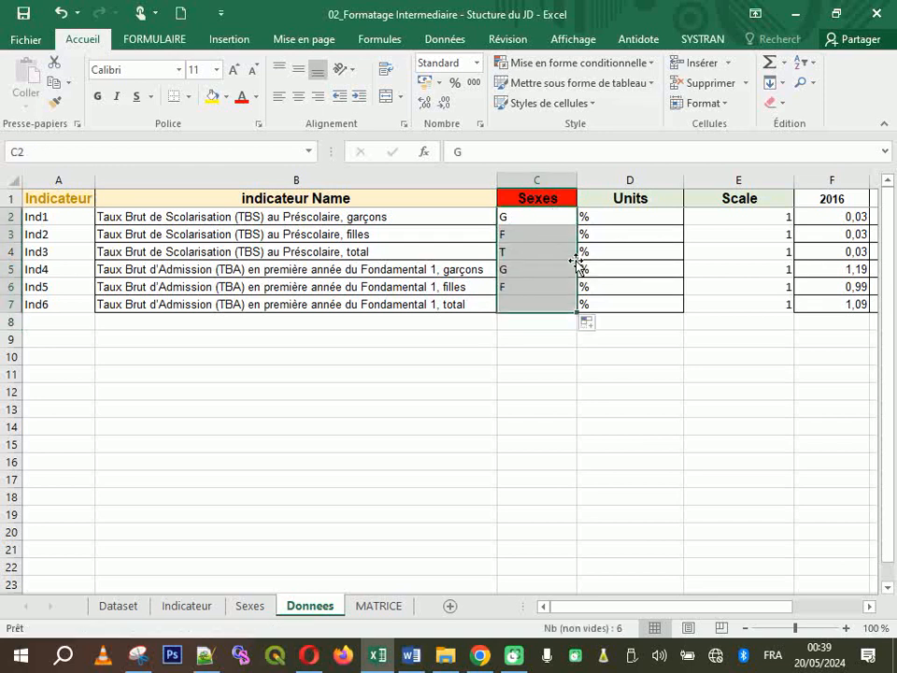
left_click(494, 461)
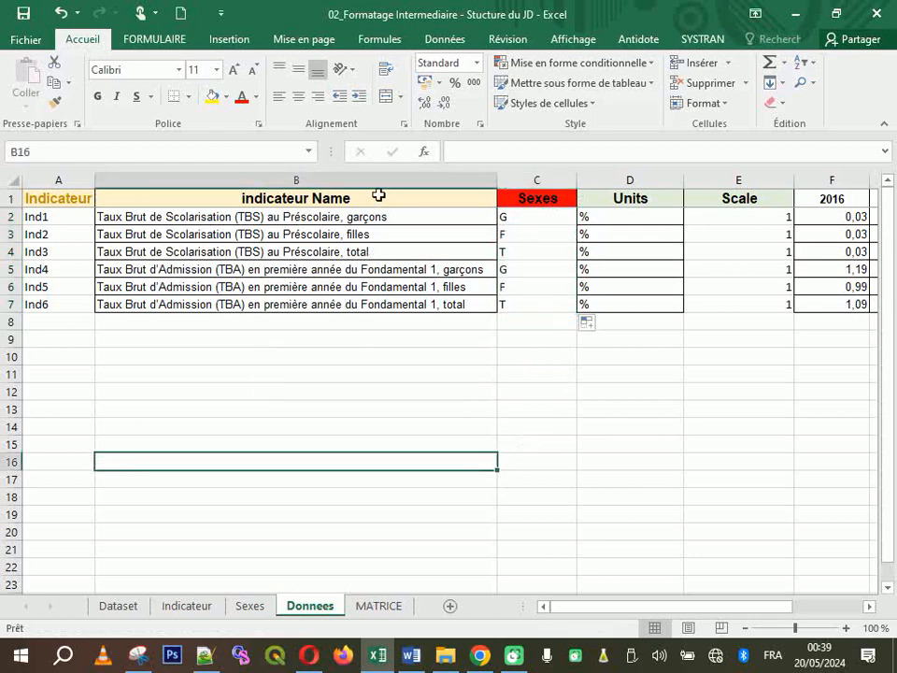
Hide the indicateur Name column in the Donnees sheet and narrow the Scale column
left_click(355, 174)
right_click(356, 174)
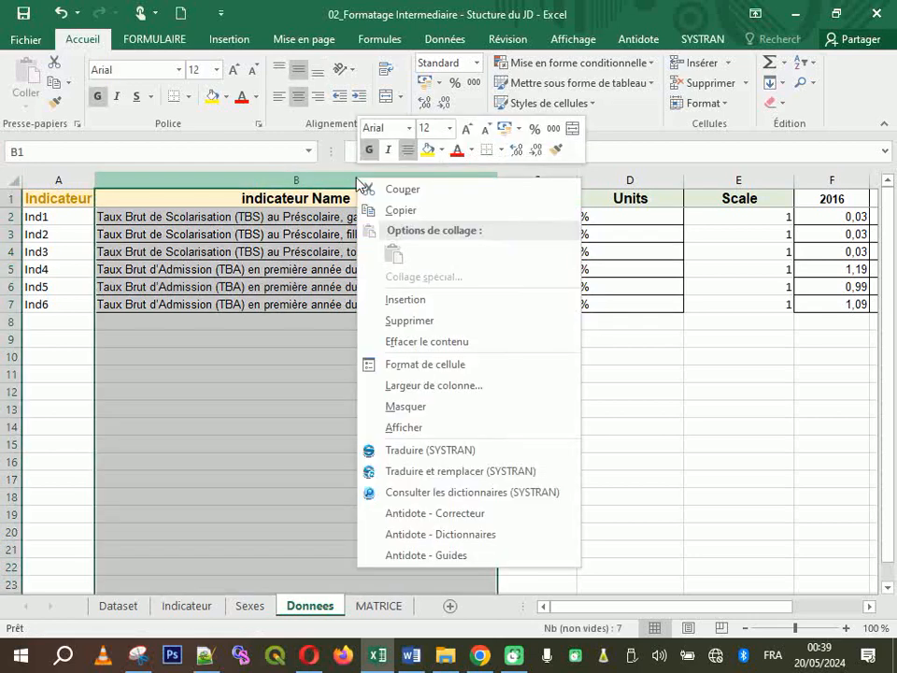
left_click(447, 412)
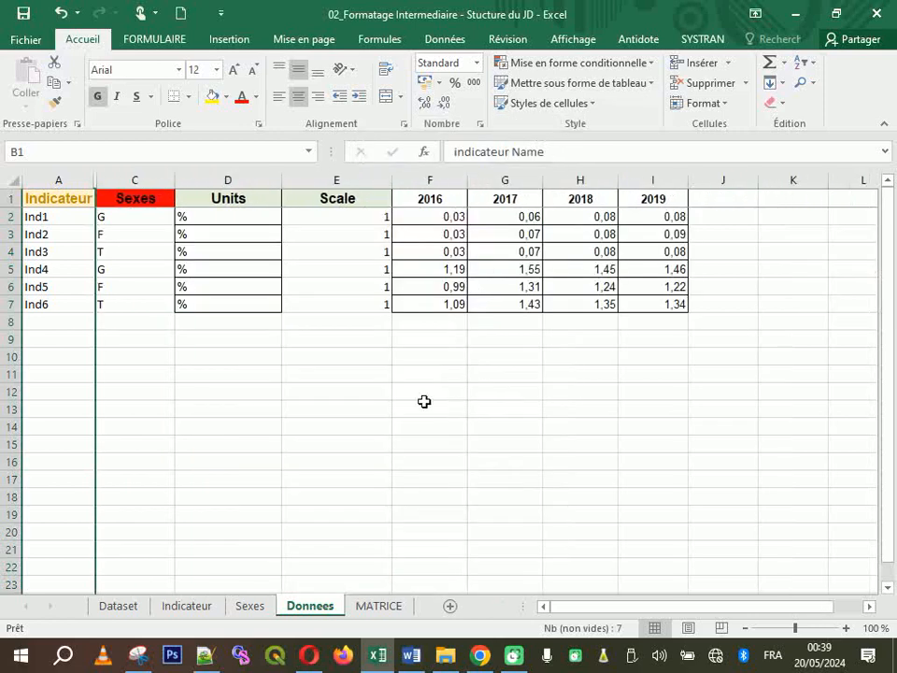
left_click_drag(394, 183, 343, 179)
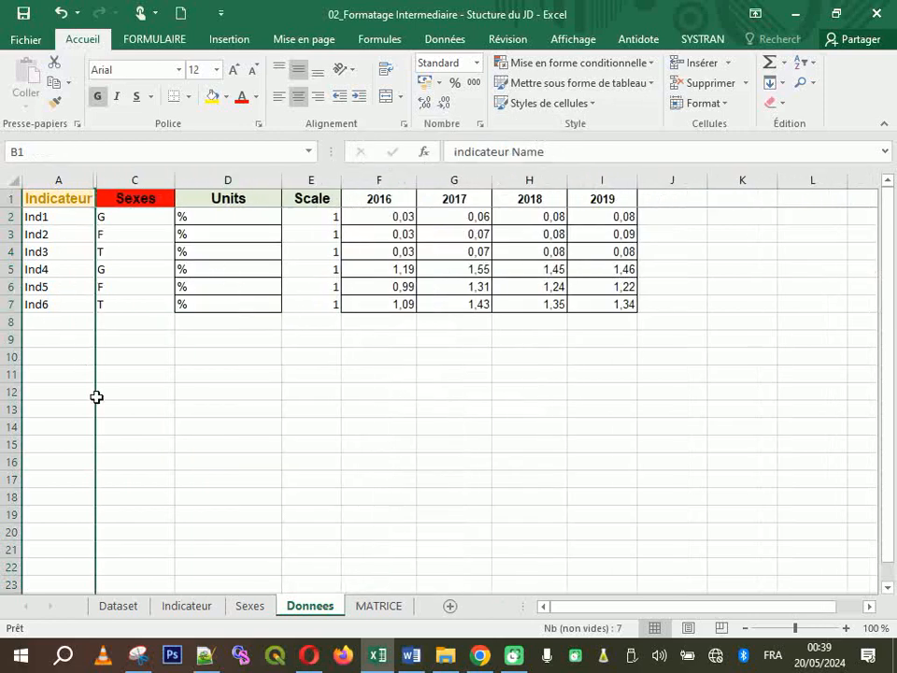
left_click(129, 393)
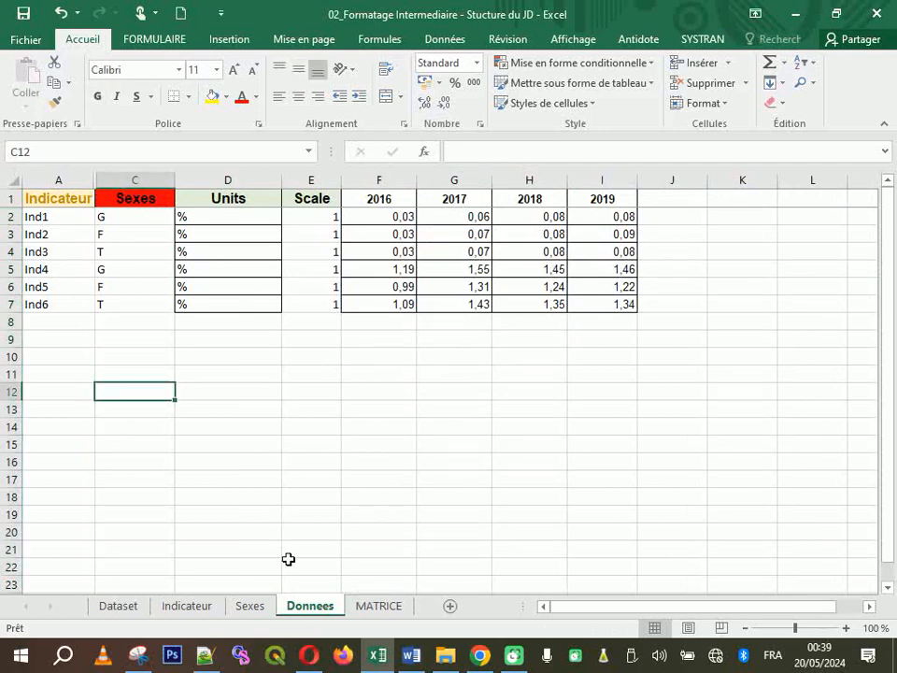
Review the Sexes and Indicateur sheets, check the empty Dataset description and Provider cells in Dataset, and consult the MATRICE sheet
left_click(258, 607)
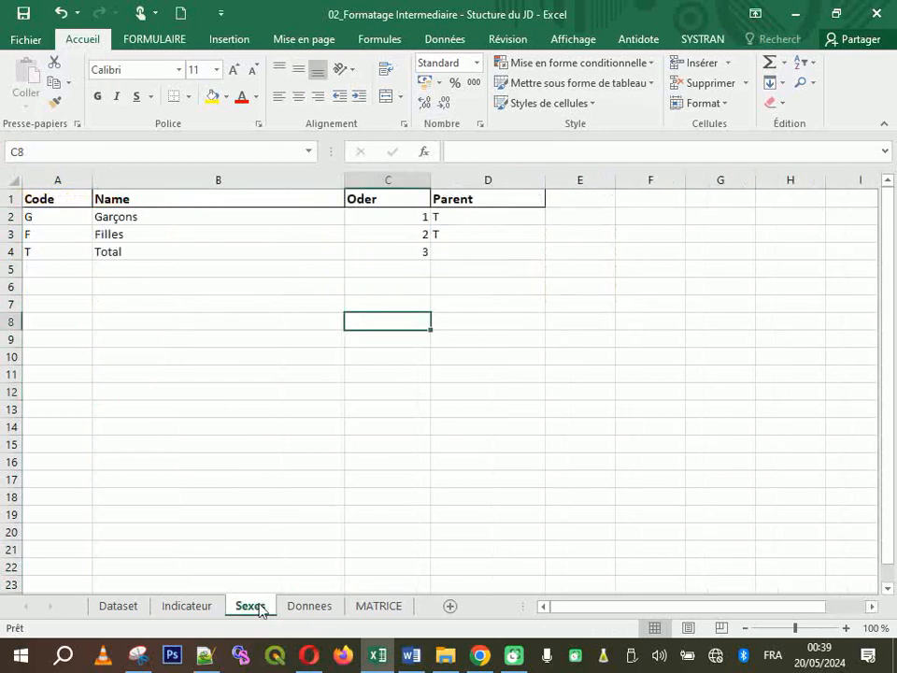
left_click(209, 607)
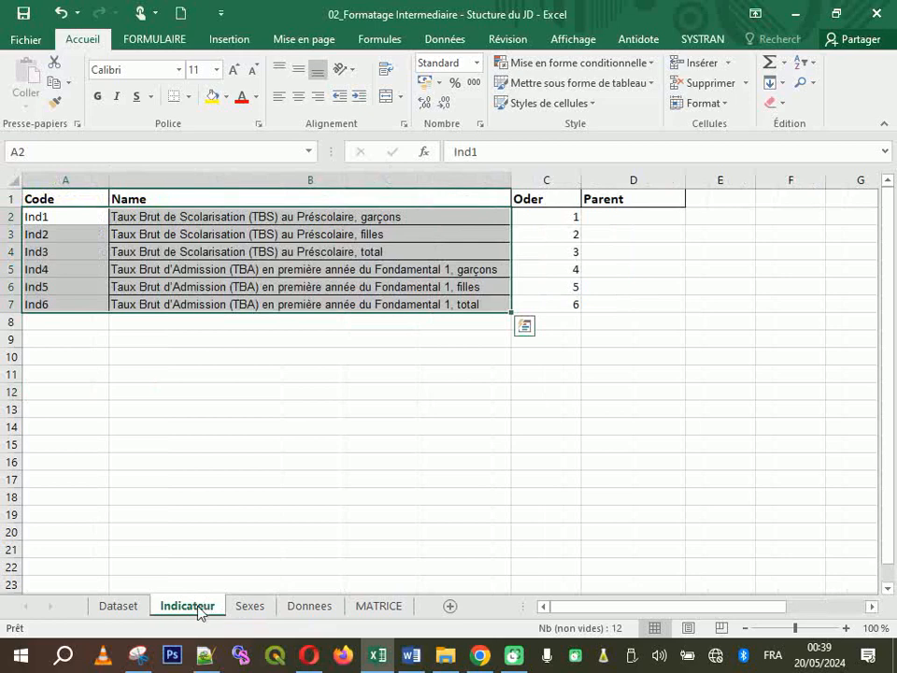
left_click(140, 608)
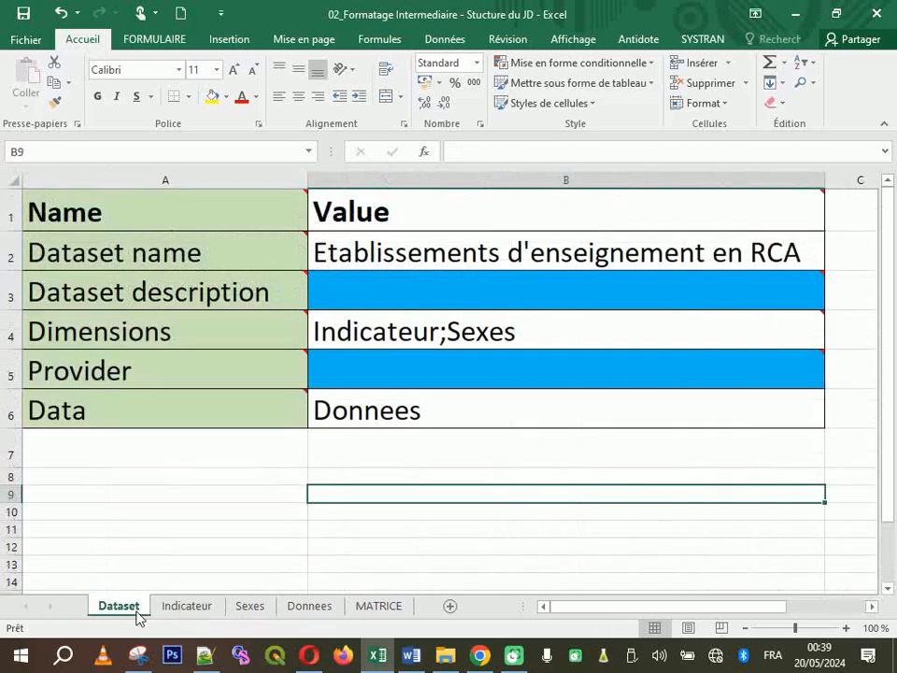
left_click(389, 300)
left_click(388, 366)
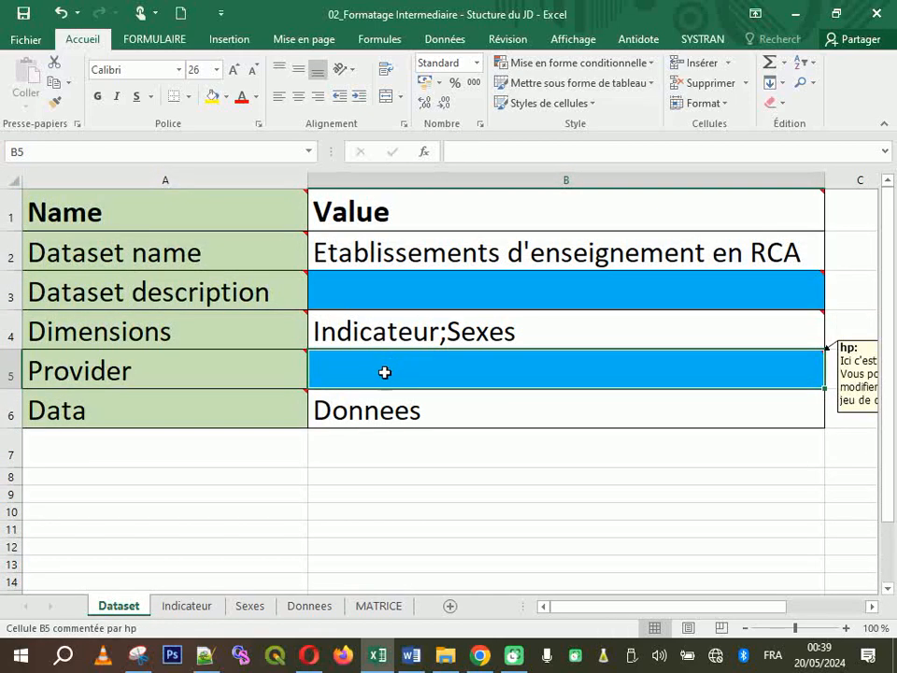
left_click(378, 606)
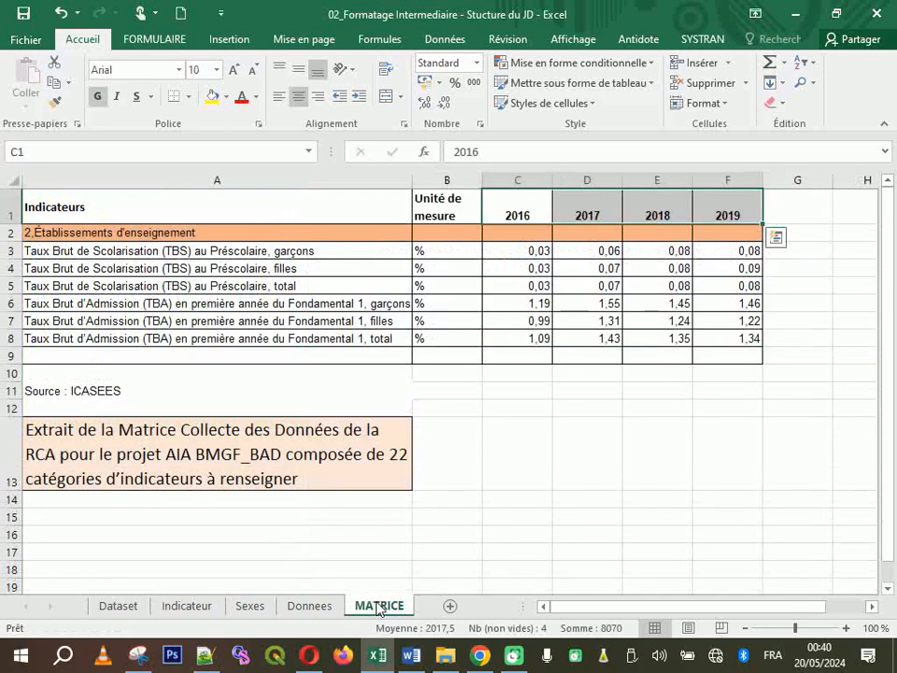